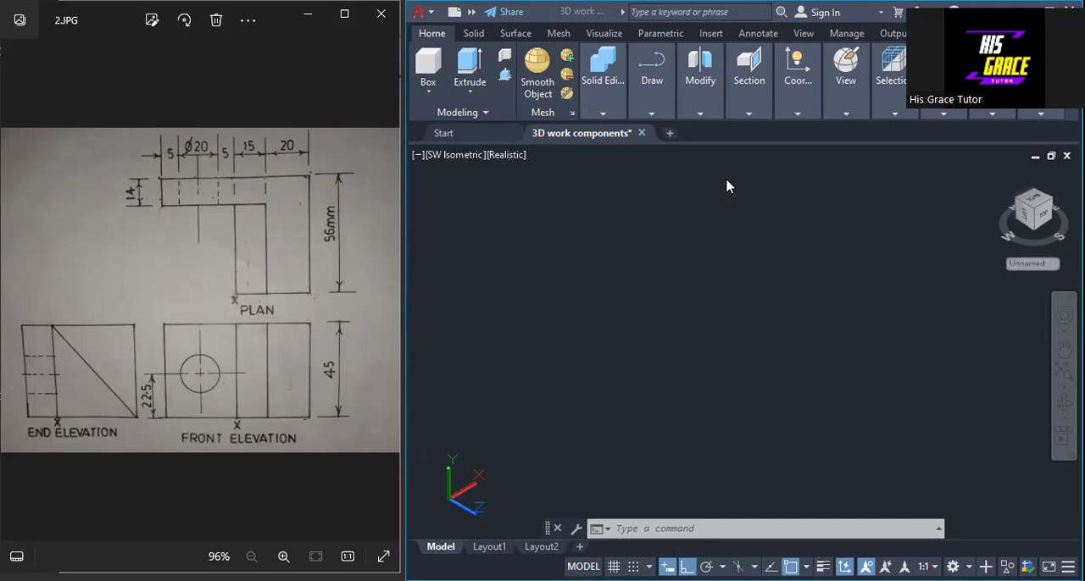
Step: Set the coordinate system to the Top orientation for drawing the plan profile
{"action": "left_click", "coordinate": [791, 117]}
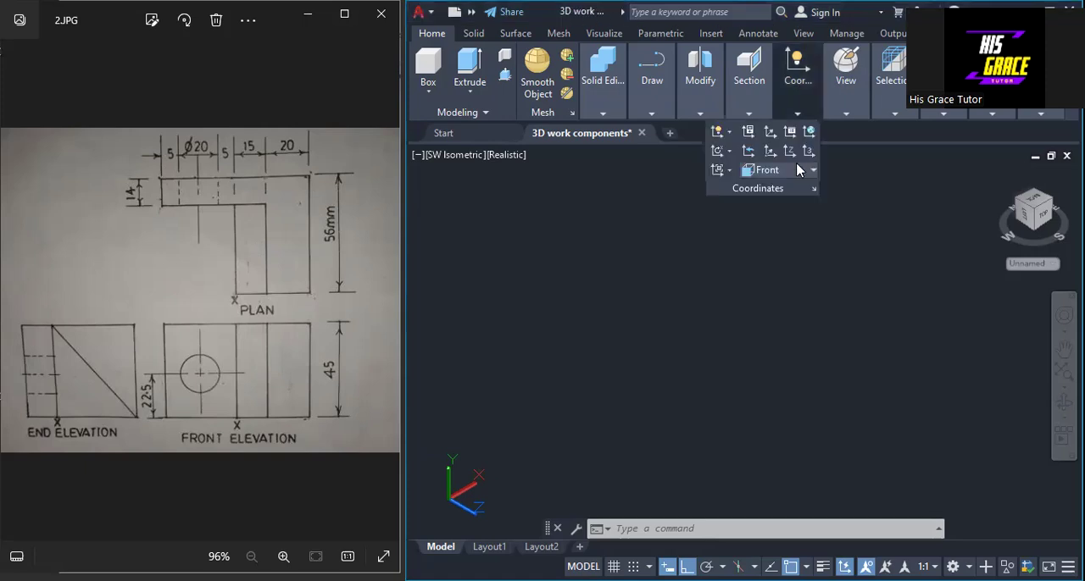
{"action": "left_click", "coordinate": [799, 169]}
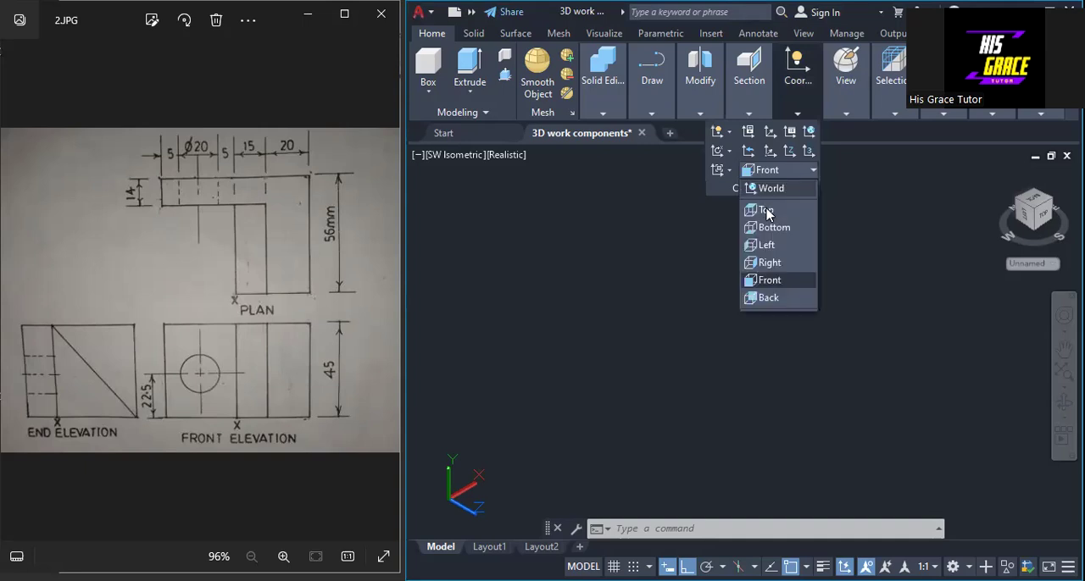
{"action": "left_click", "coordinate": [768, 212]}
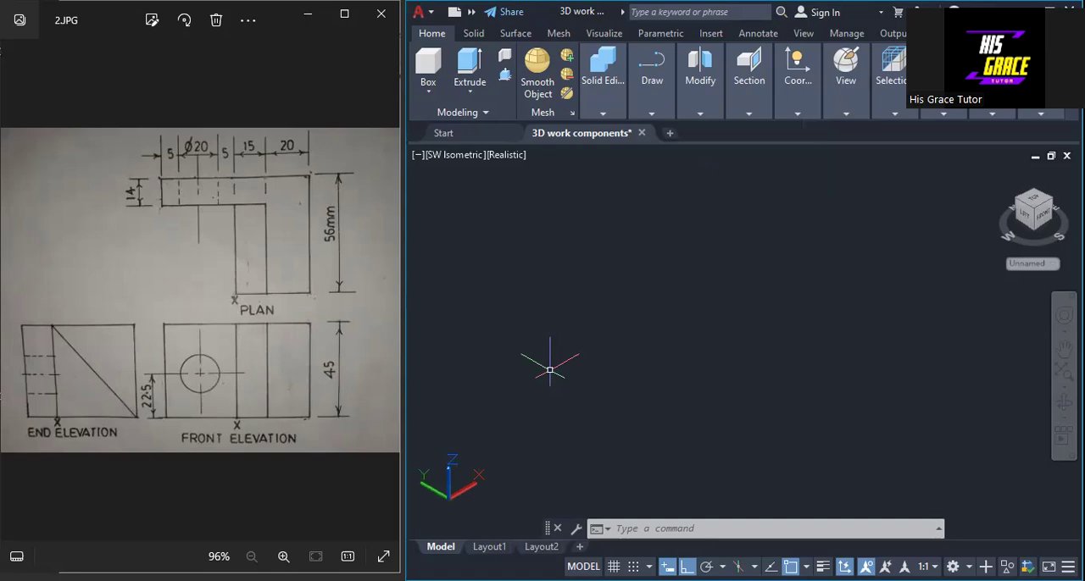
Step: Set the current drawing colour to blue, index colour 170
{"action": "type", "text": "COL"}
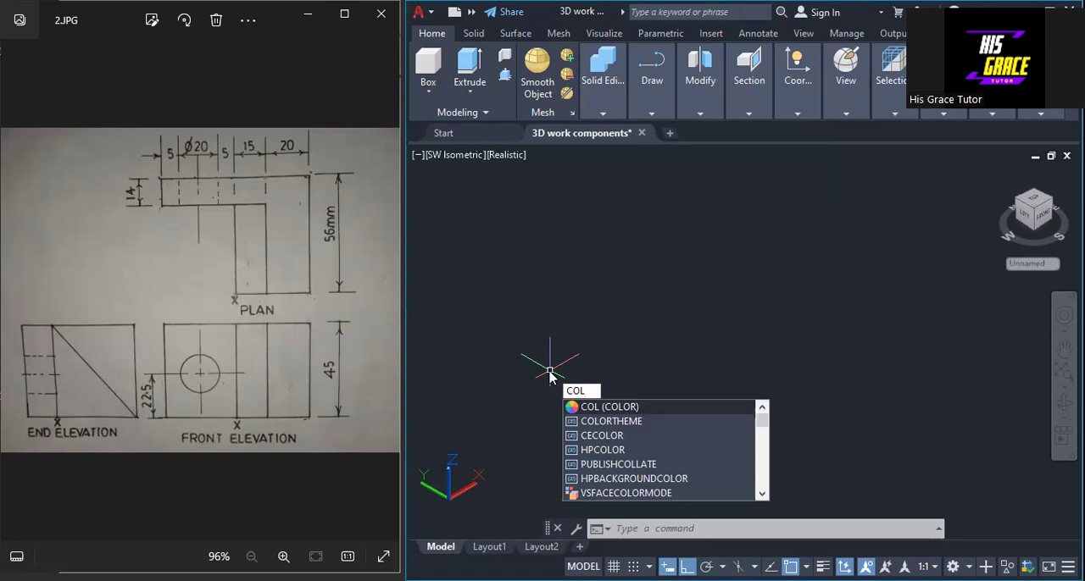
{"action": "key", "text": "Return"}
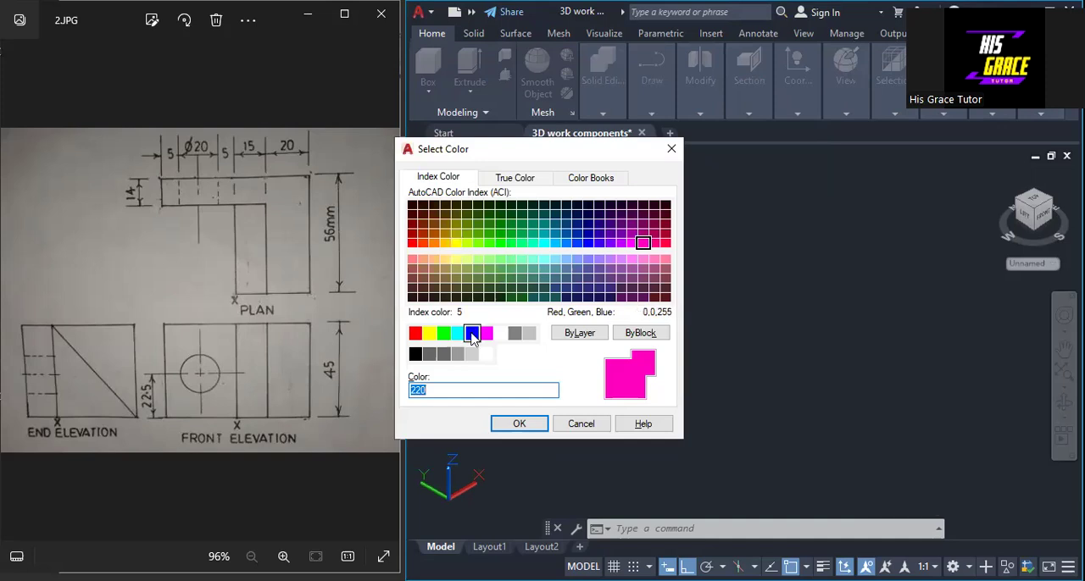
{"action": "left_click", "coordinate": [587, 243]}
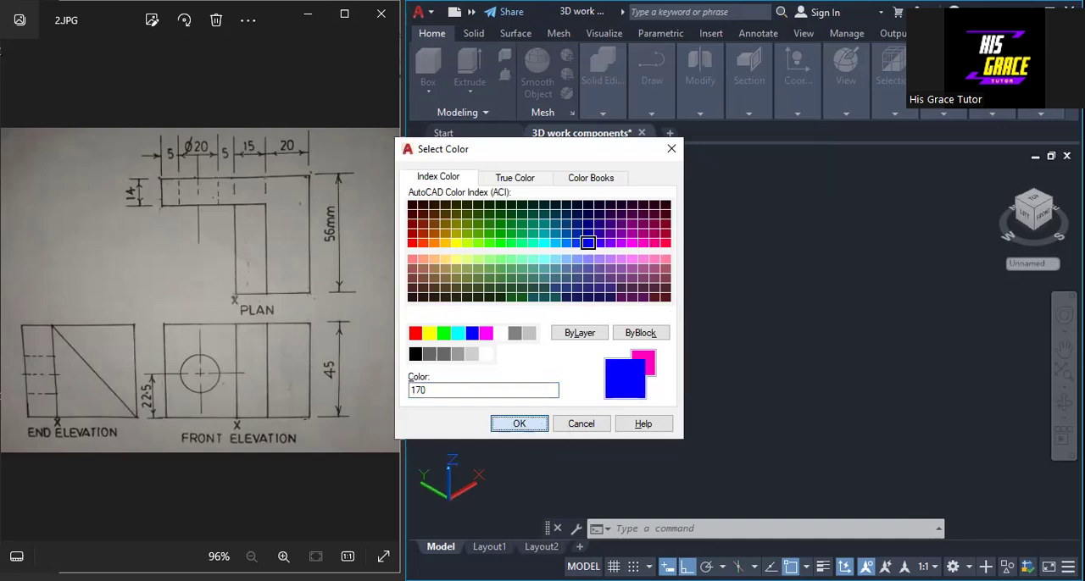
{"action": "key", "text": "Return"}
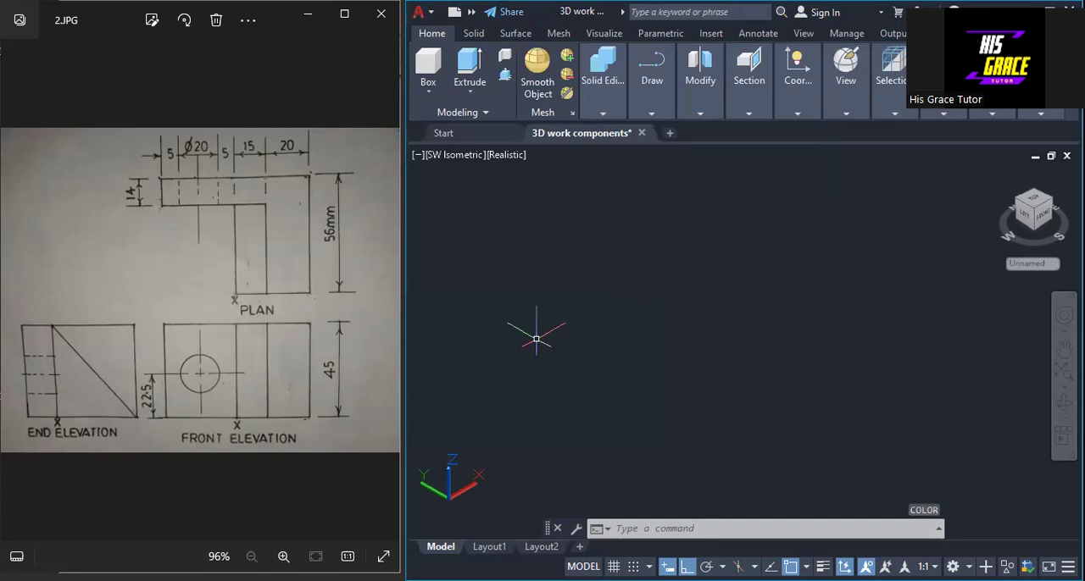
Step: Draw the closed L-shaped plan profile as a polyline with successive sides of 65, 14, 45, 42 and 20 mm
{"action": "left_click", "coordinate": [650, 116]}
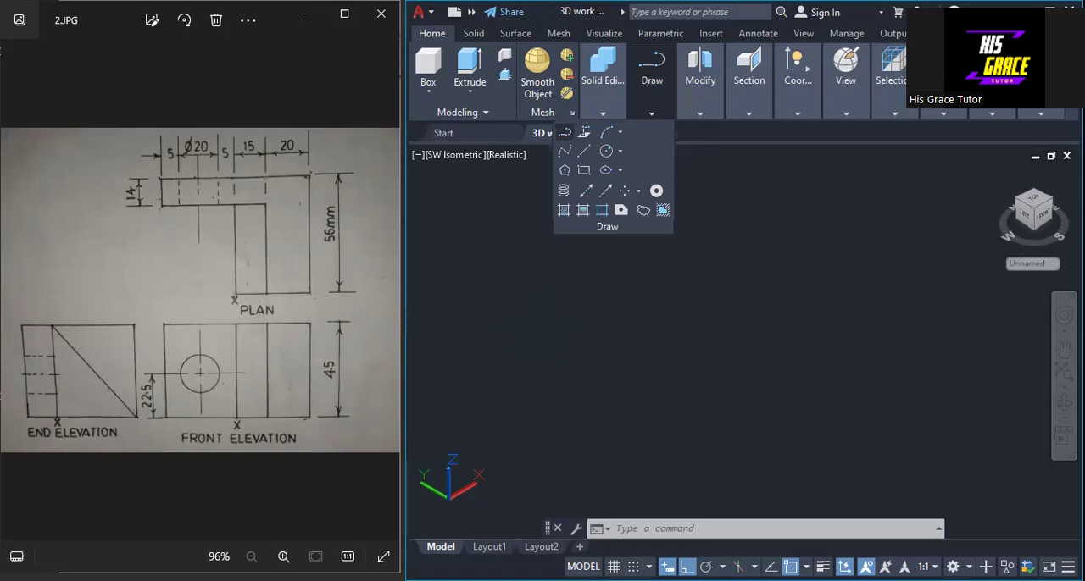
{"action": "left_click", "coordinate": [564, 132]}
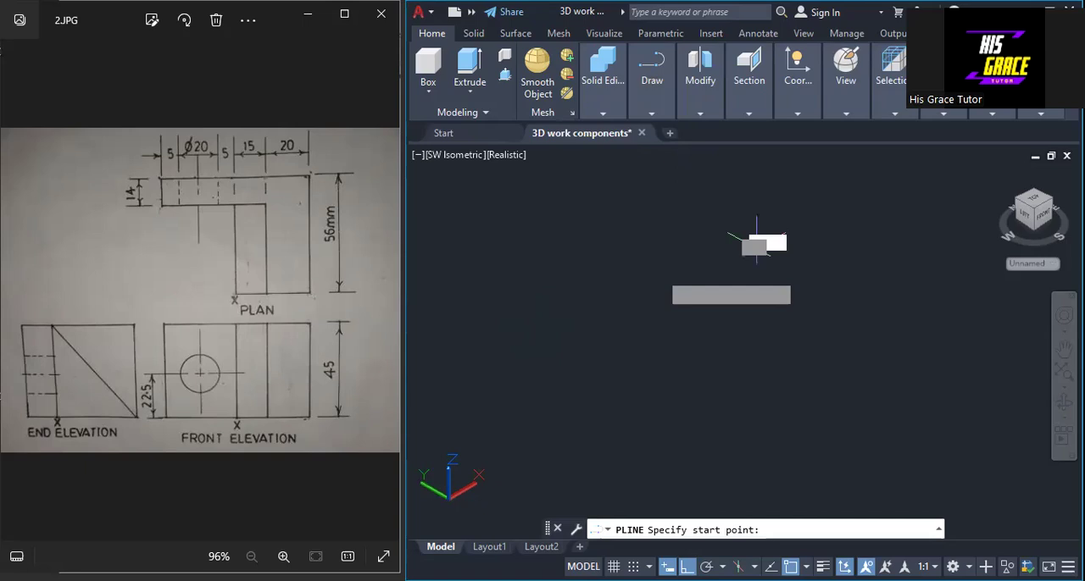
{"action": "left_click", "coordinate": [756, 249]}
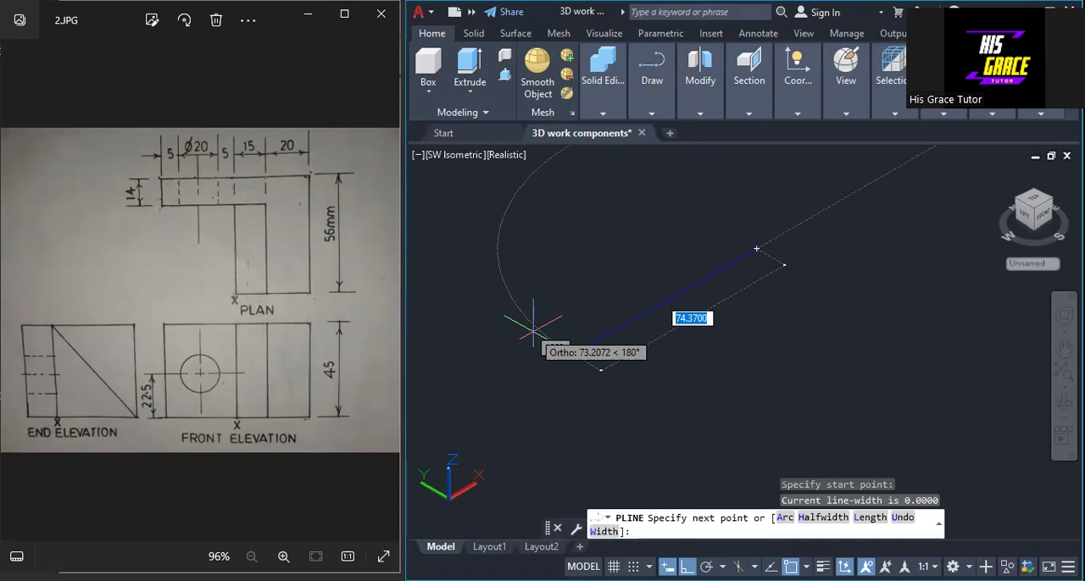
{"action": "type", "text": "65"}
{"action": "key", "text": "Return"}
{"action": "type", "text": "14"}
{"action": "key", "text": "Return"}
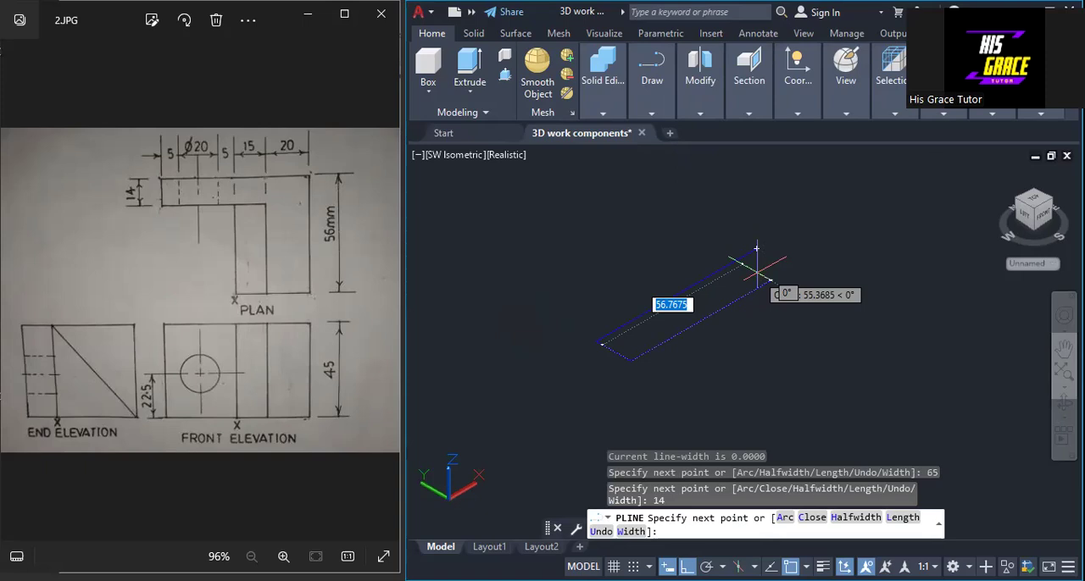
{"action": "type", "text": "45"}
{"action": "key", "text": "Return"}
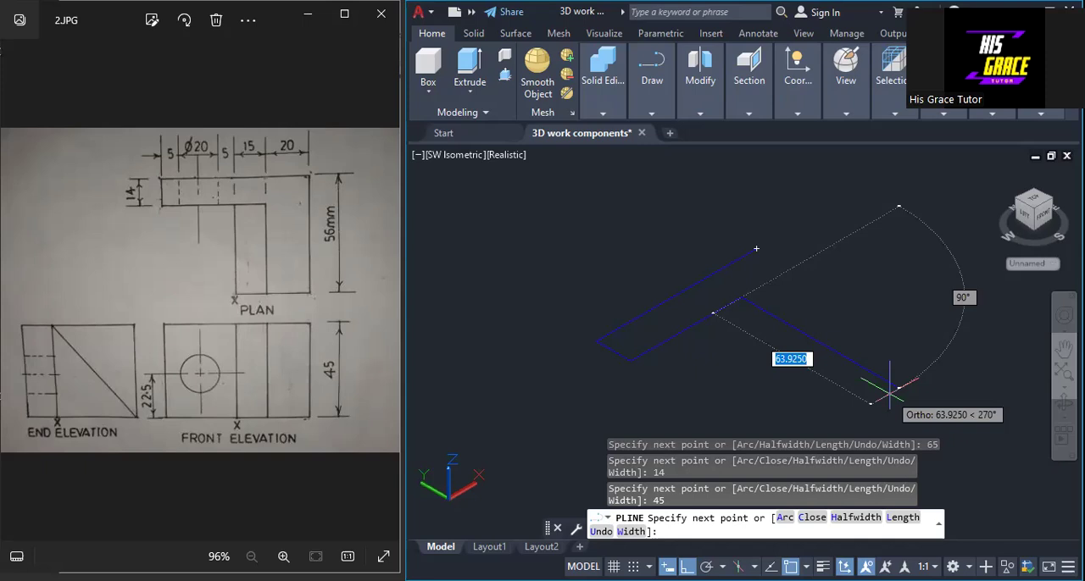
{"action": "type", "text": "42"}
{"action": "key", "text": "Return"}
{"action": "type", "text": "20"}
{"action": "key", "text": "Return"}
{"action": "type", "text": "c"}
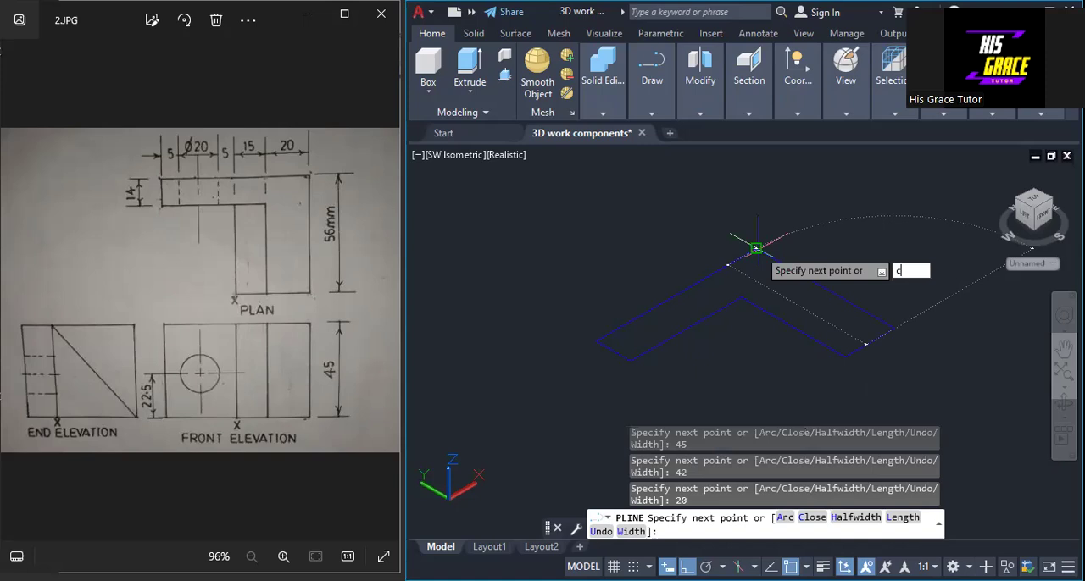
{"action": "key", "text": "Return"}
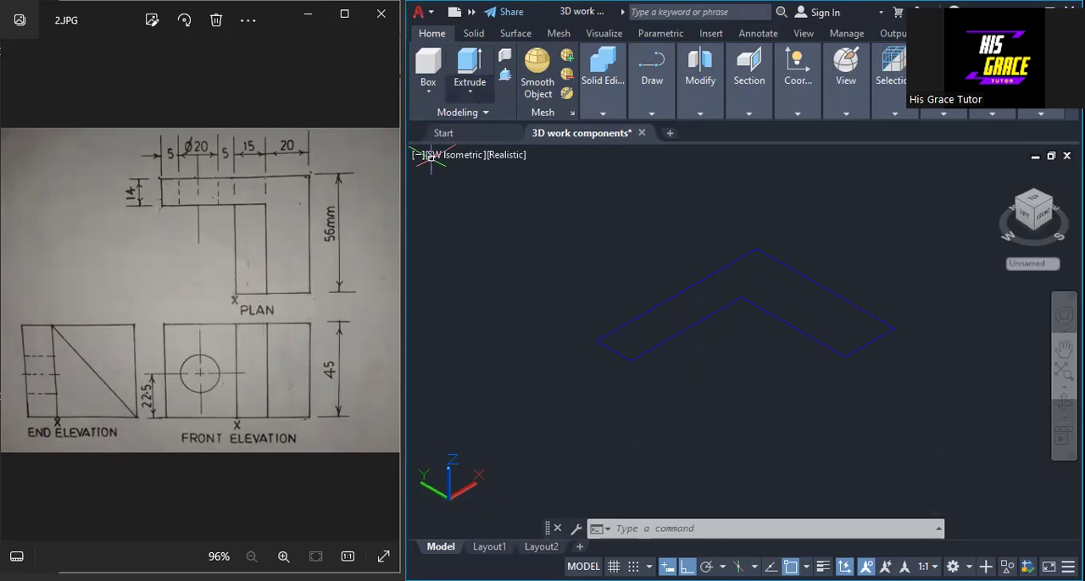
Step: Extrude the L-shaped profile upward by 45 mm into a solid
{"action": "type", "text": "ext"}
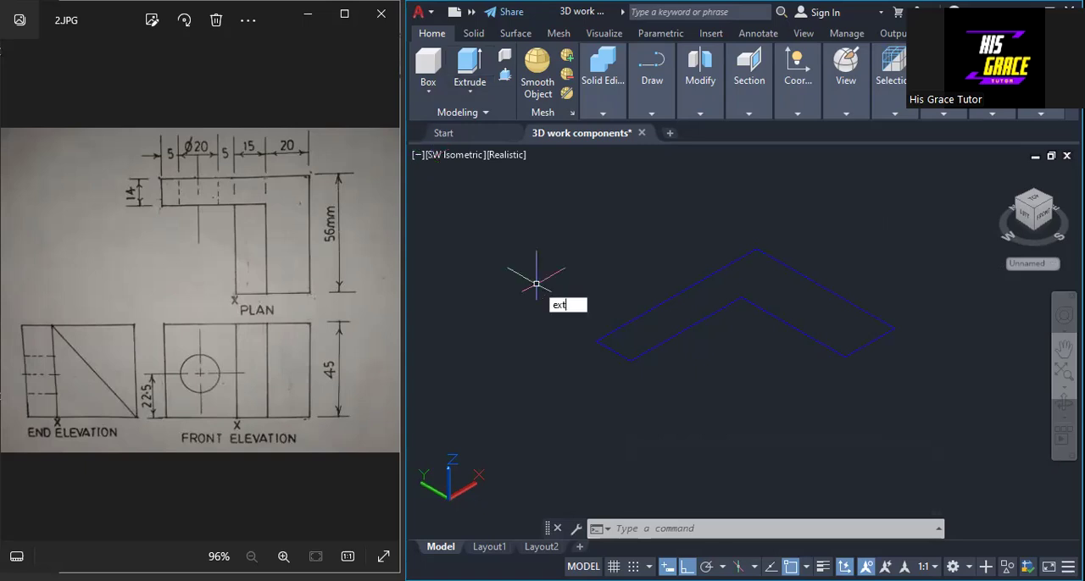
{"action": "key", "text": "Return"}
{"action": "left_click", "coordinate": [706, 278]}
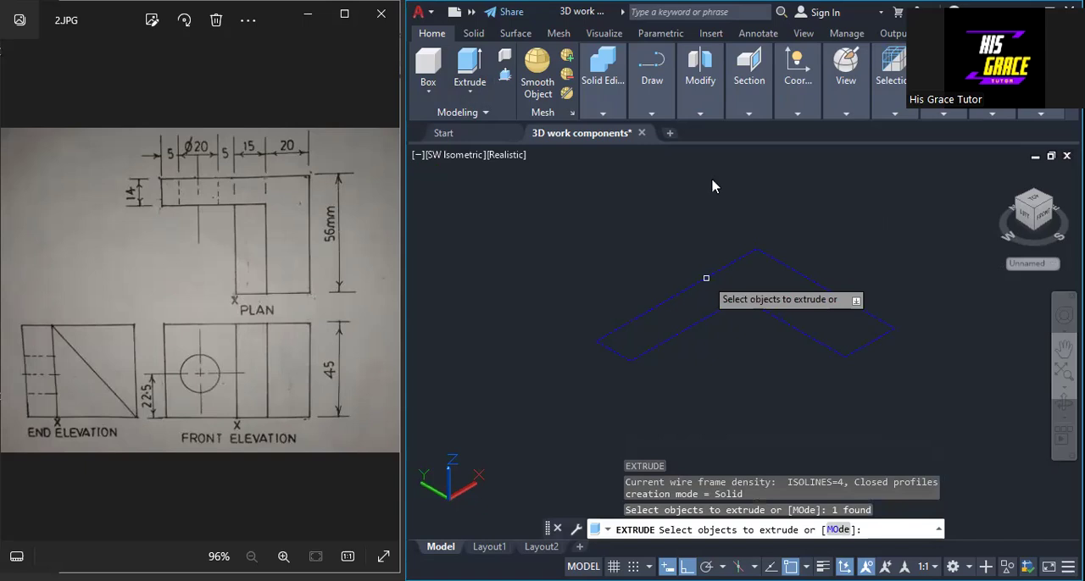
{"action": "key", "text": "Return"}
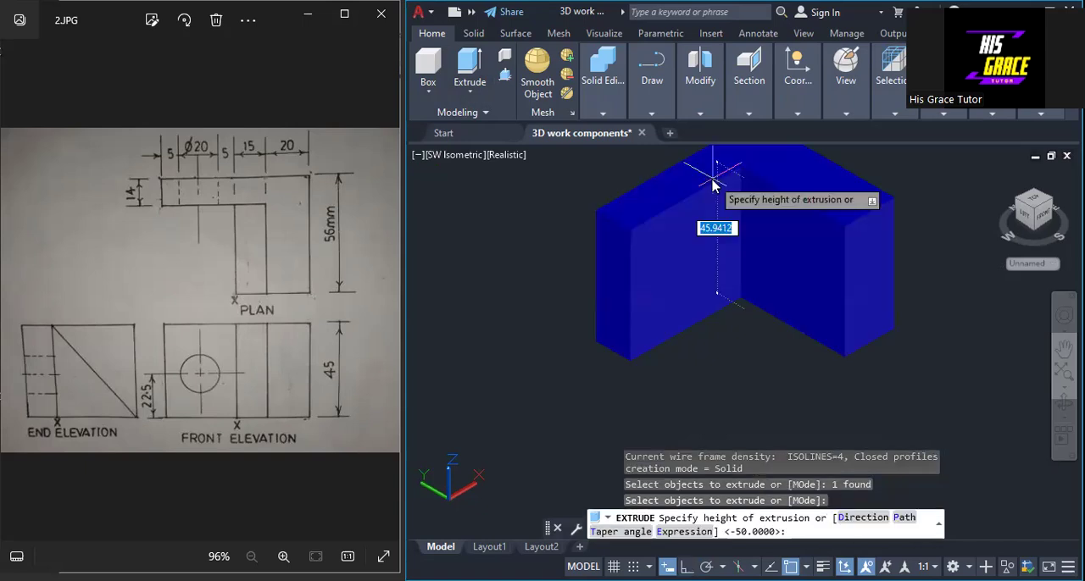
{"action": "type", "text": "45"}
{"action": "key", "text": "Return"}
{"action": "middle_click_drag", "start_coordinate": [951, 289], "coordinate": [889, 284]}
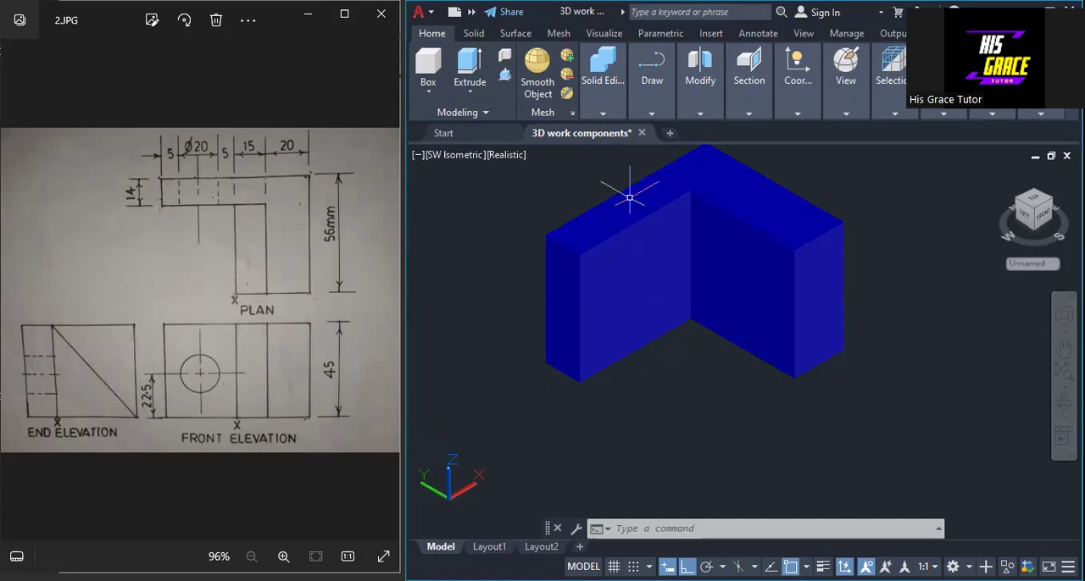
Step: Change the coordinate system to the Left orientation for drawing the rib profile
{"action": "left_click", "coordinate": [798, 115]}
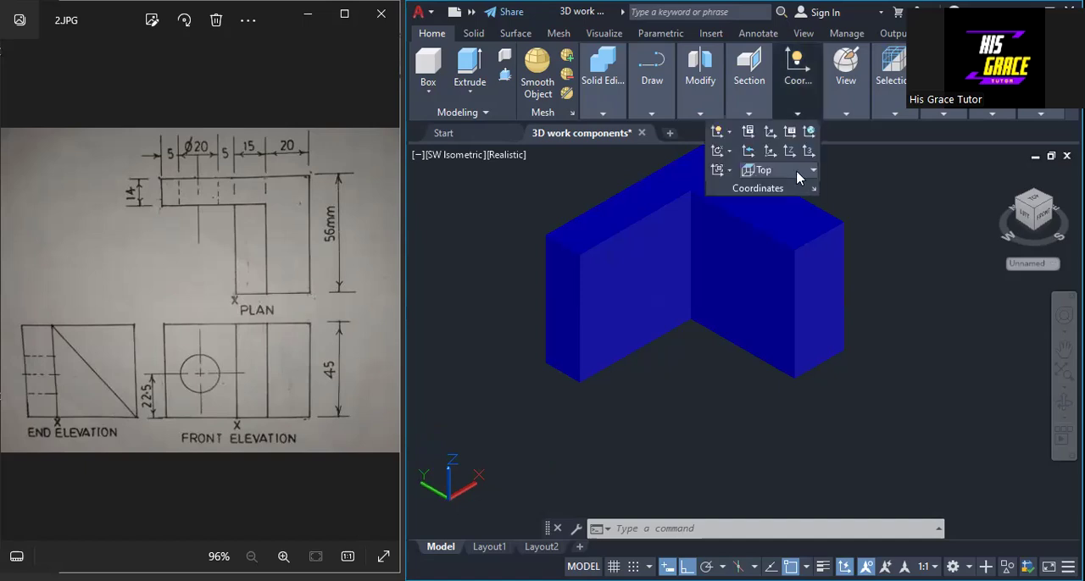
{"action": "left_click", "coordinate": [797, 172]}
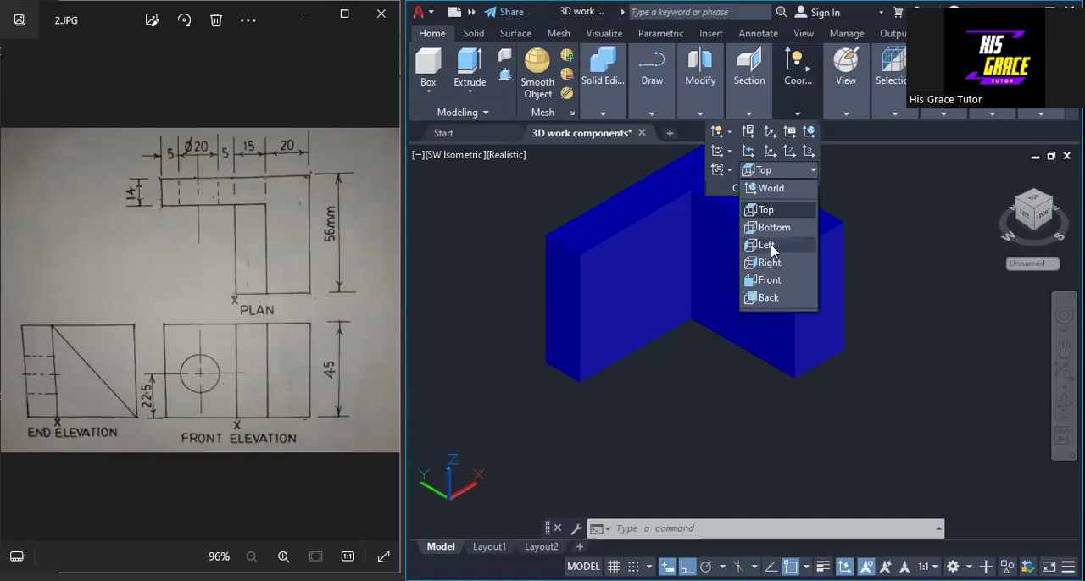
{"action": "left_click", "coordinate": [772, 247]}
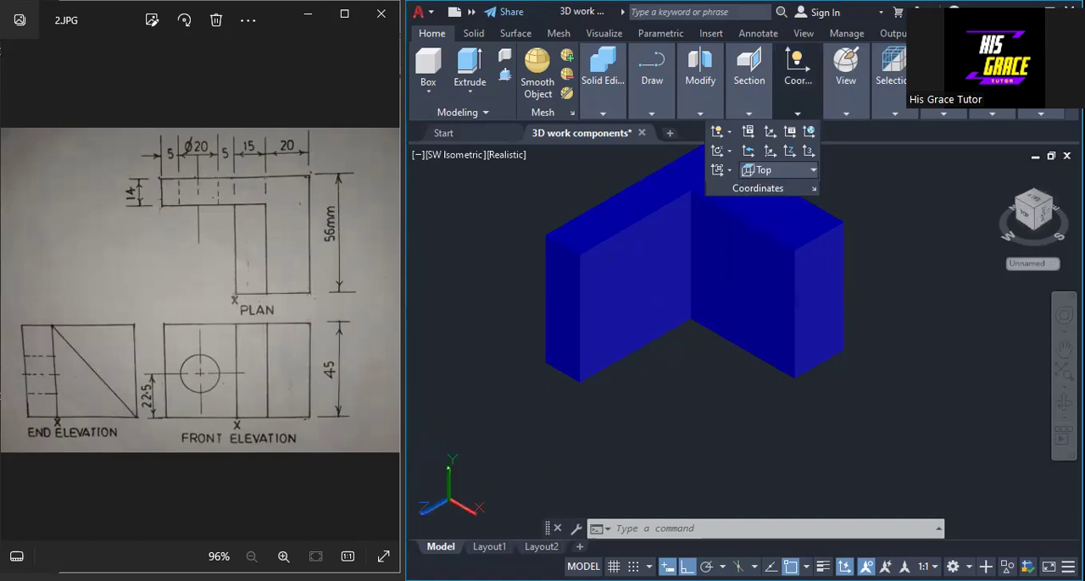
{"action": "left_click", "coordinate": [802, 117]}
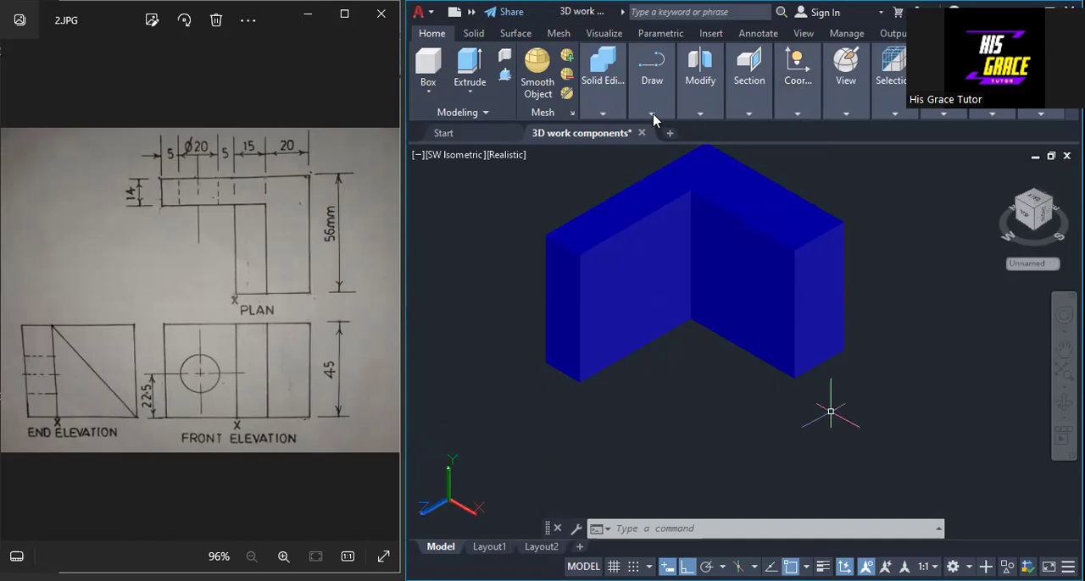
Step: Draw a closed right-triangle polyline beside the solid, 45 mm high with a 42 mm base, turning Ortho off for the sloping side
{"action": "left_click", "coordinate": [642, 205]}
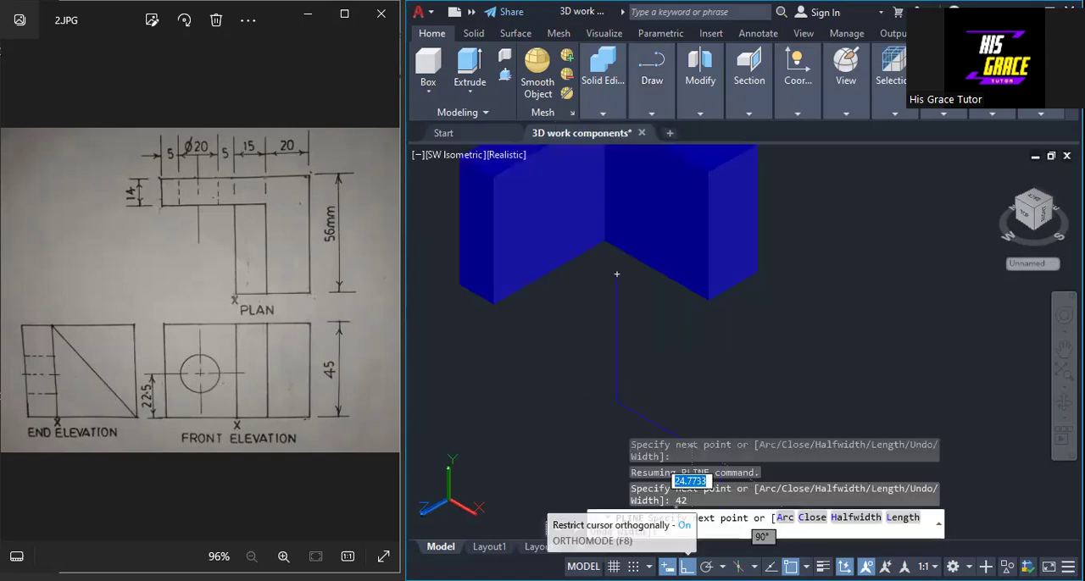
{"action": "left_click", "coordinate": [686, 566]}
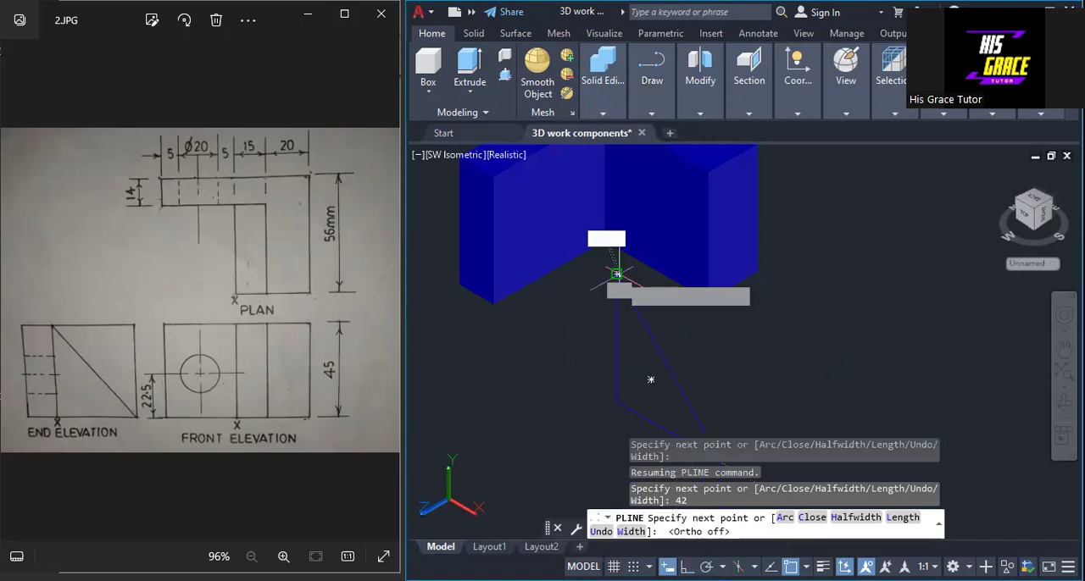
{"action": "right_click", "coordinate": [630, 284]}
{"action": "left_click", "coordinate": [666, 290]}
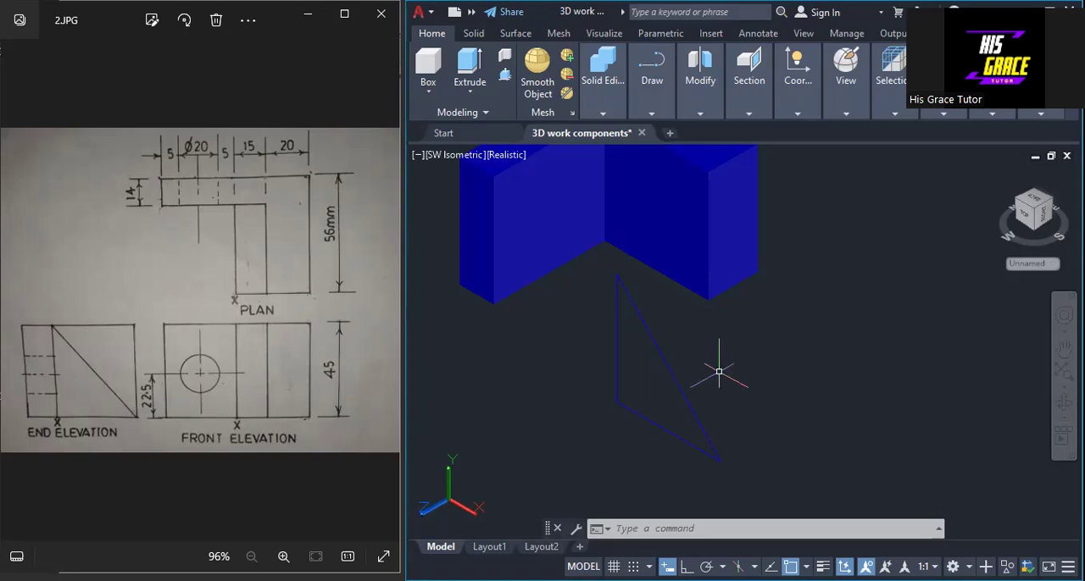
Step: Extrude the right-triangle profile by 15 mm to form the wedge-shaped rib
{"action": "type", "text": "EXT"}
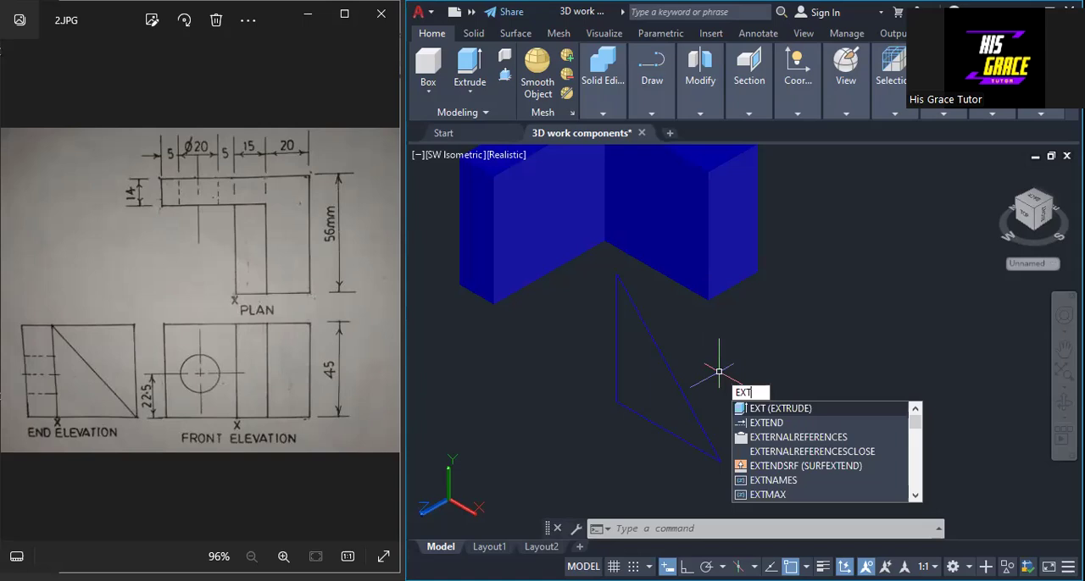
{"action": "key", "text": "Return"}
{"action": "left_click", "coordinate": [657, 347]}
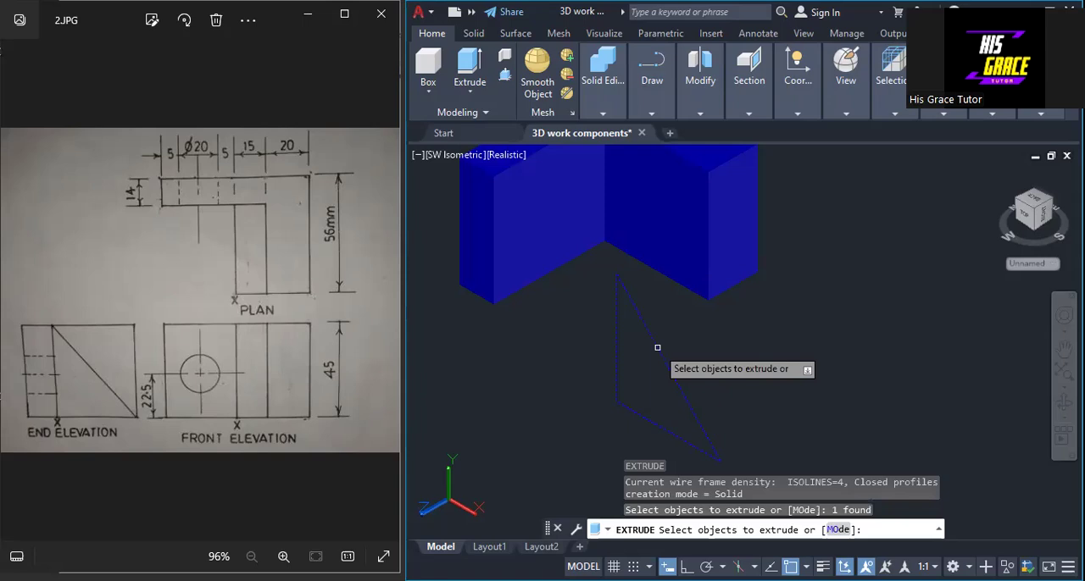
{"action": "key", "text": "Return"}
{"action": "type", "text": "15"}
{"action": "key", "text": "Return"}
{"action": "middle_click_drag", "start_coordinate": [818, 342], "coordinate": [821, 383]}
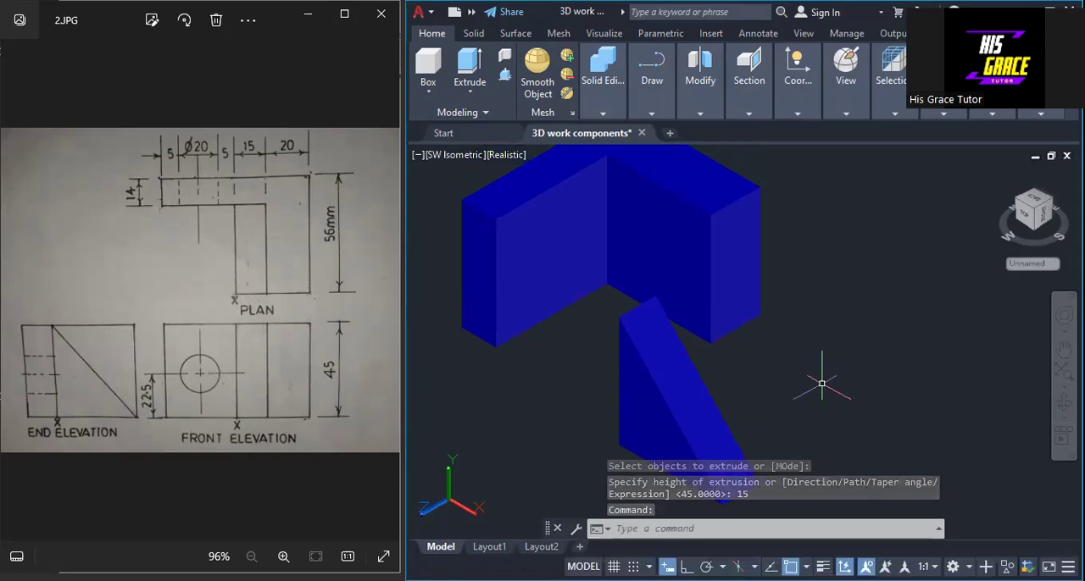
{"action": "left_click", "coordinate": [627, 289]}
{"action": "key", "text": "Escape"}
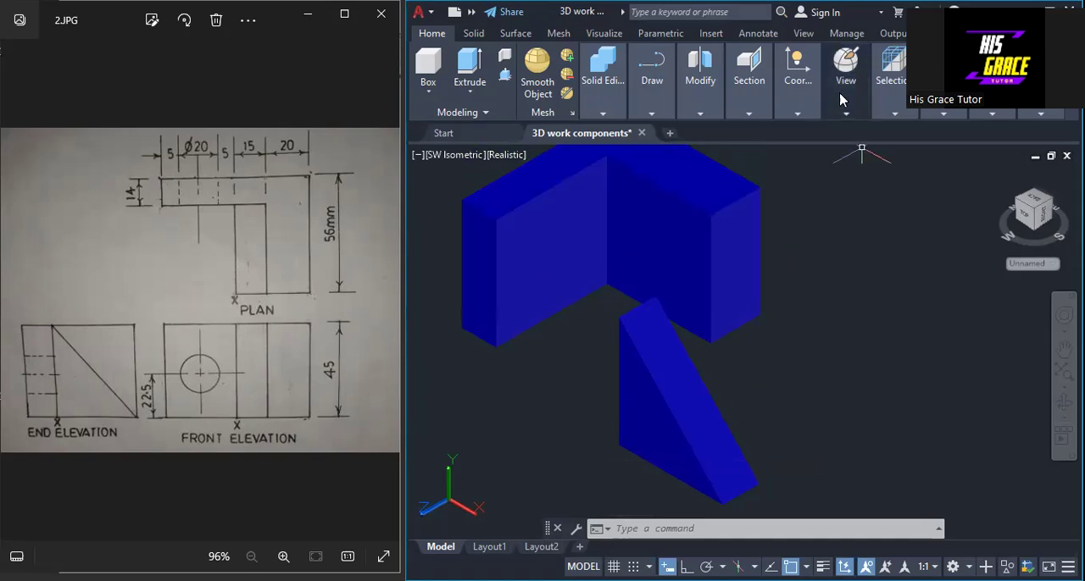
Step: Switch the visual style to 2D Wireframe
{"action": "left_click", "coordinate": [846, 114]}
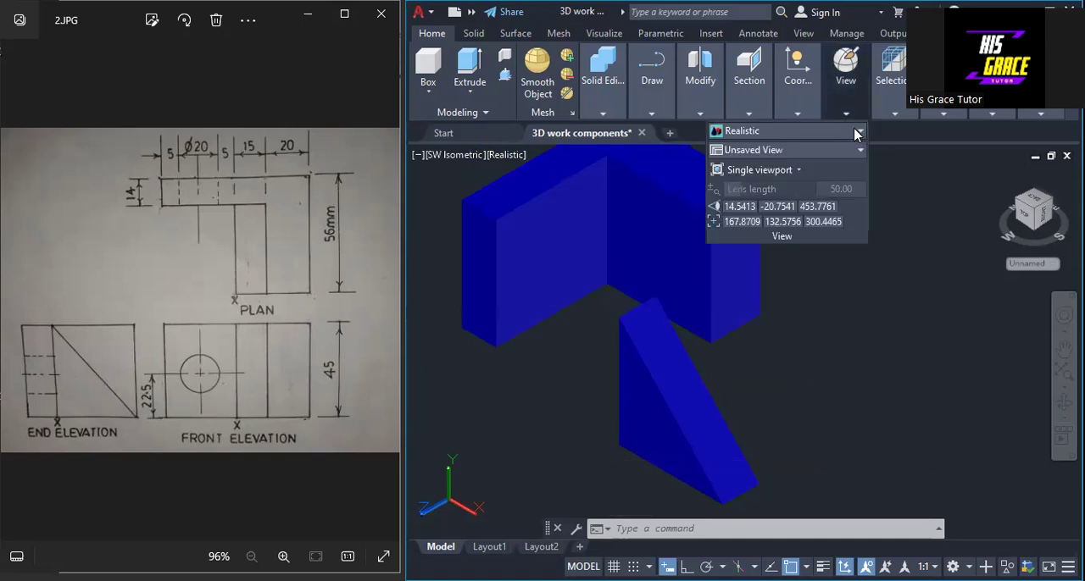
{"action": "left_click", "coordinate": [740, 133]}
{"action": "left_click", "coordinate": [628, 170]}
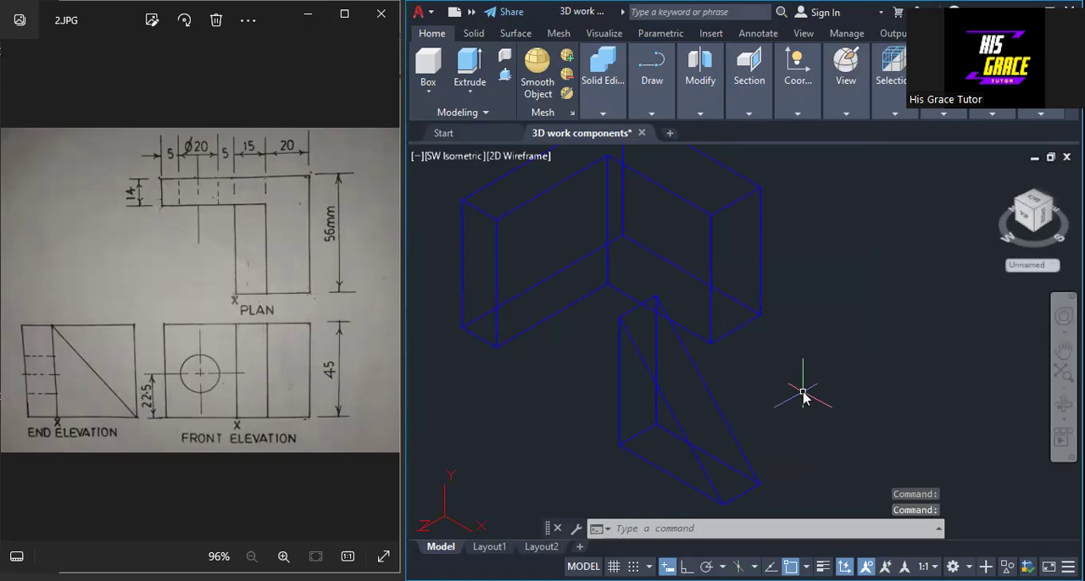
Step: Move the triangular wedge into the inside corner of the L-shaped solid, flush against both arms
{"action": "type", "text": "MOVE"}
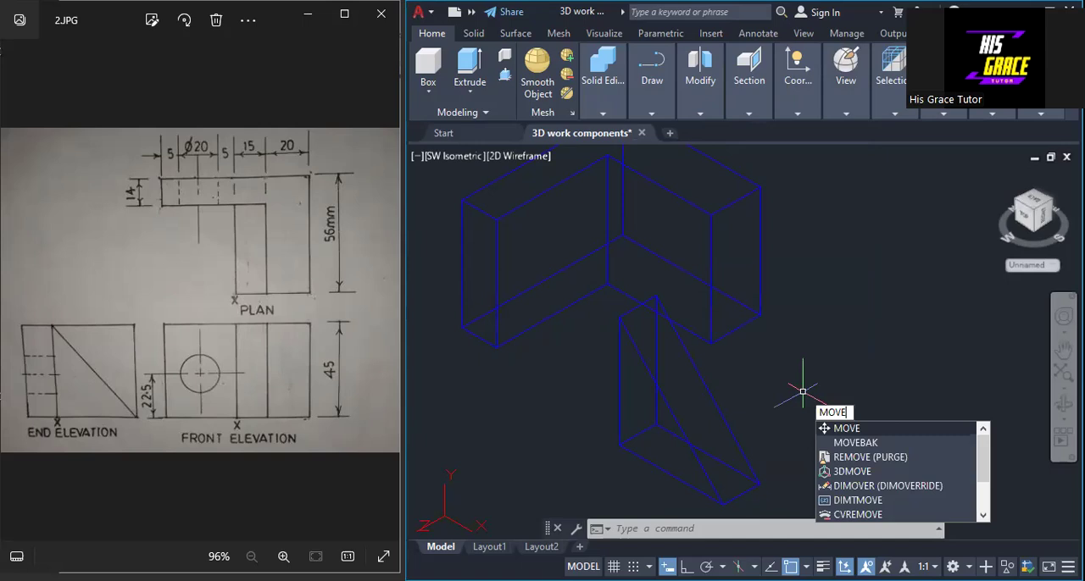
{"action": "key", "text": "Return"}
{"action": "left_click", "coordinate": [721, 411]}
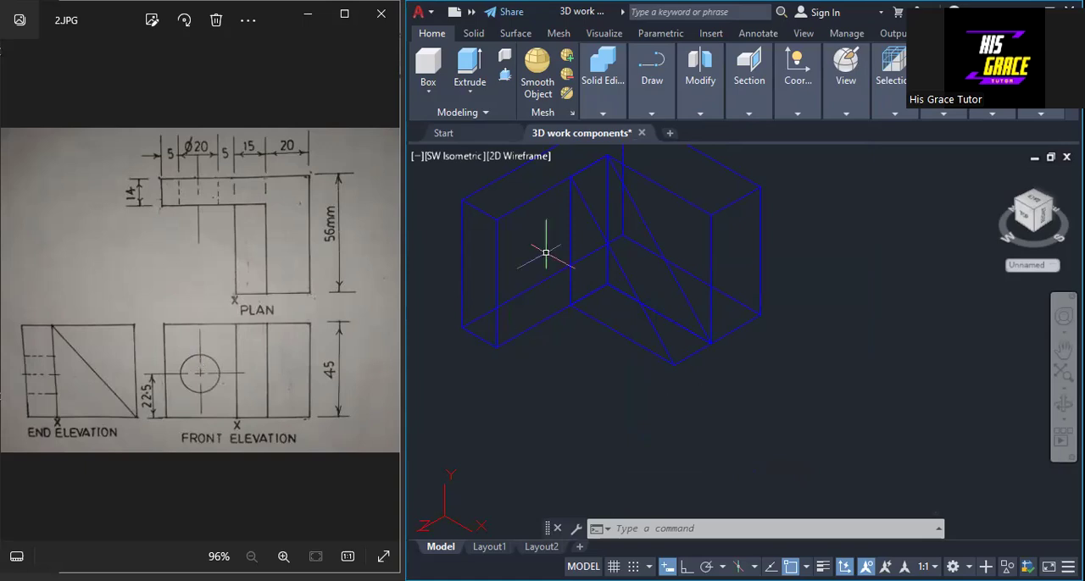
Step: Switch the visual style back to Realistic
{"action": "left_click", "coordinate": [848, 119]}
{"action": "left_click", "coordinate": [831, 131]}
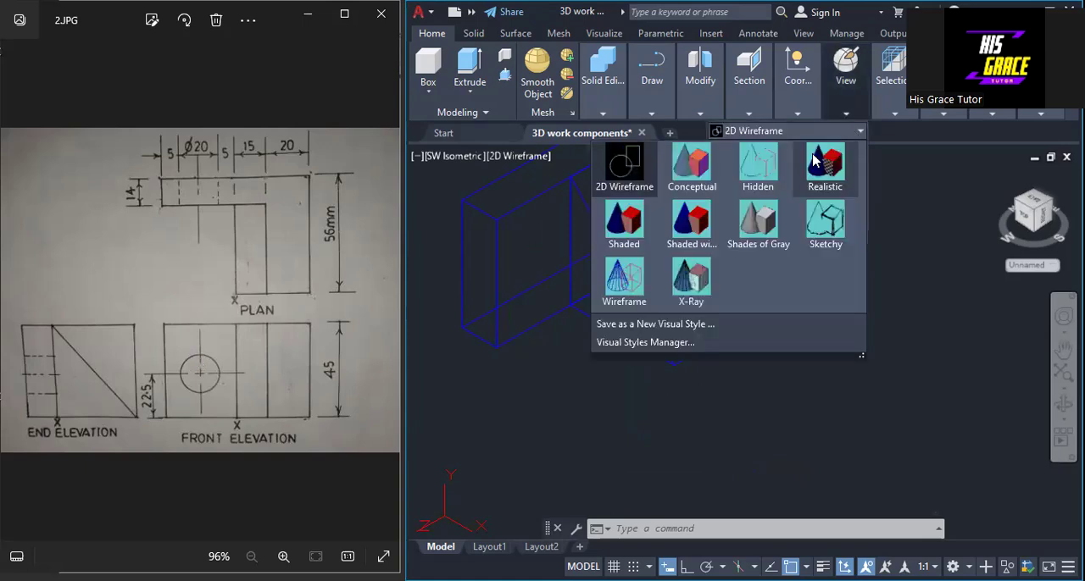
{"action": "left_click", "coordinate": [817, 161]}
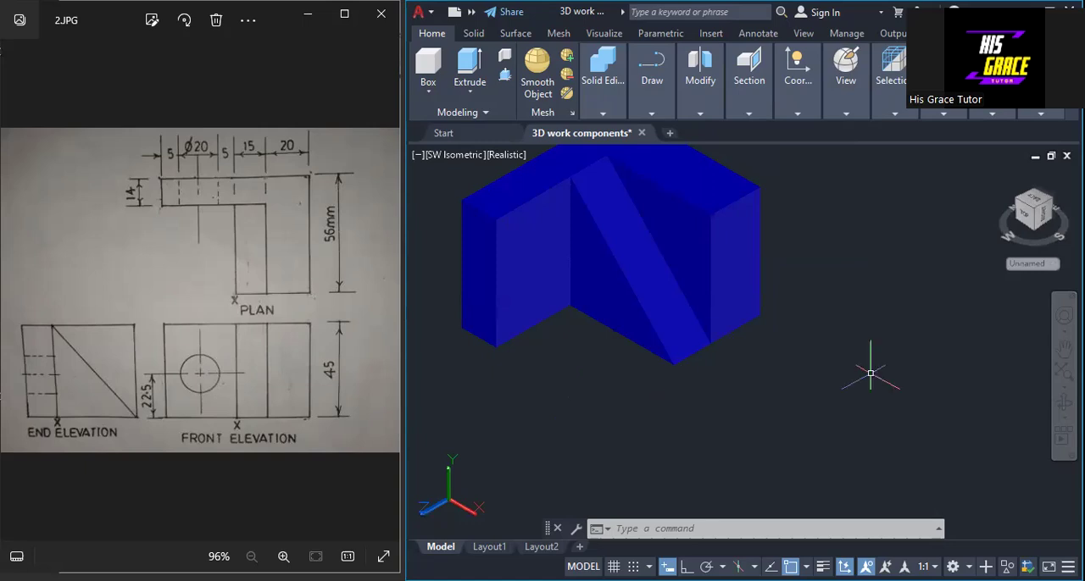
Step: Set the coordinate system to Front and draw a circle of 10 mm radius in the empty space beside the bracket
{"action": "left_click", "coordinate": [810, 116]}
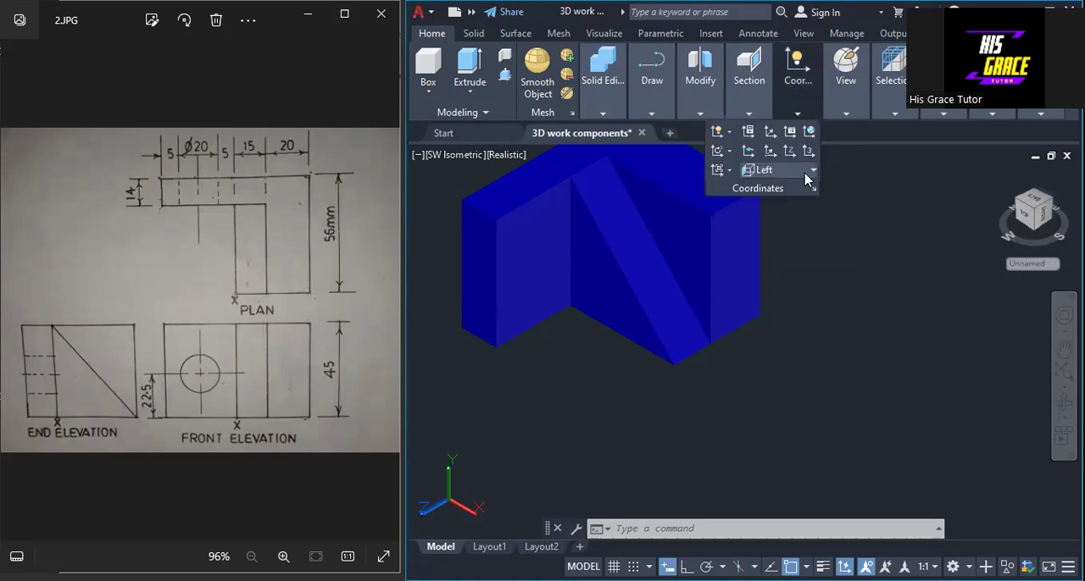
{"action": "left_click", "coordinate": [812, 170]}
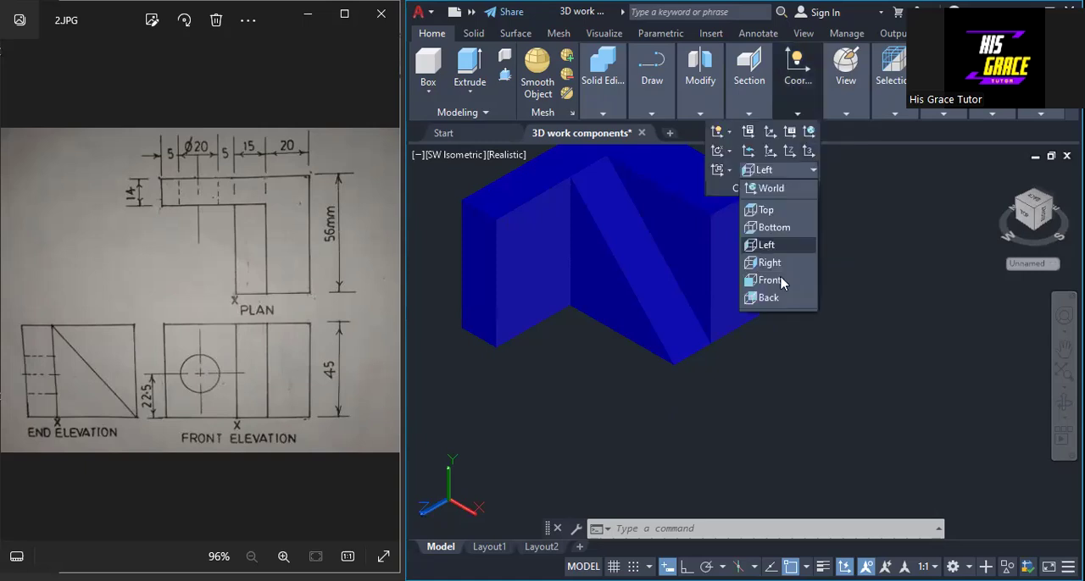
{"action": "left_click", "coordinate": [771, 281]}
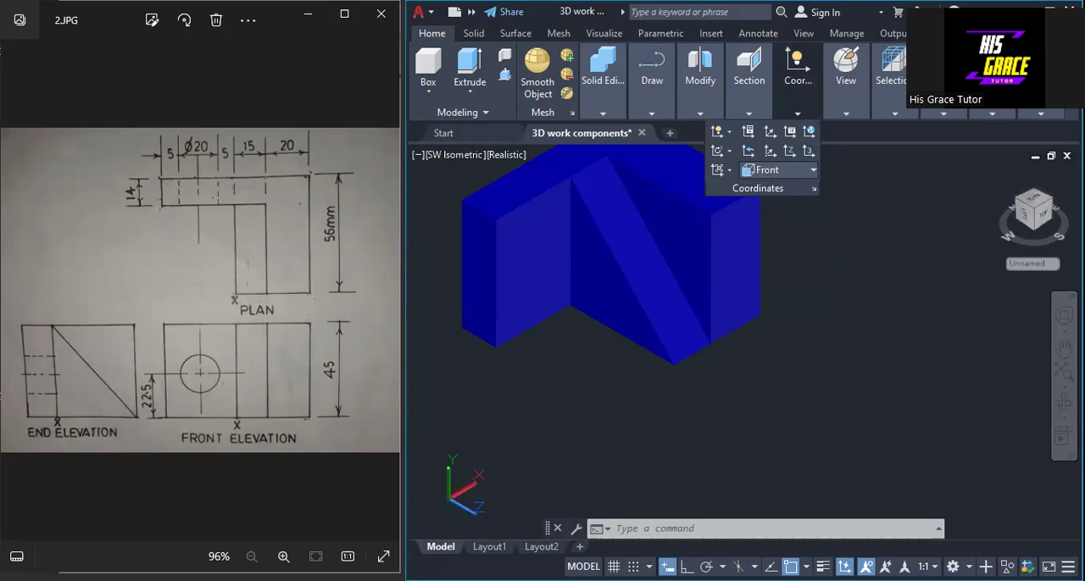
{"action": "left_click", "coordinate": [651, 101]}
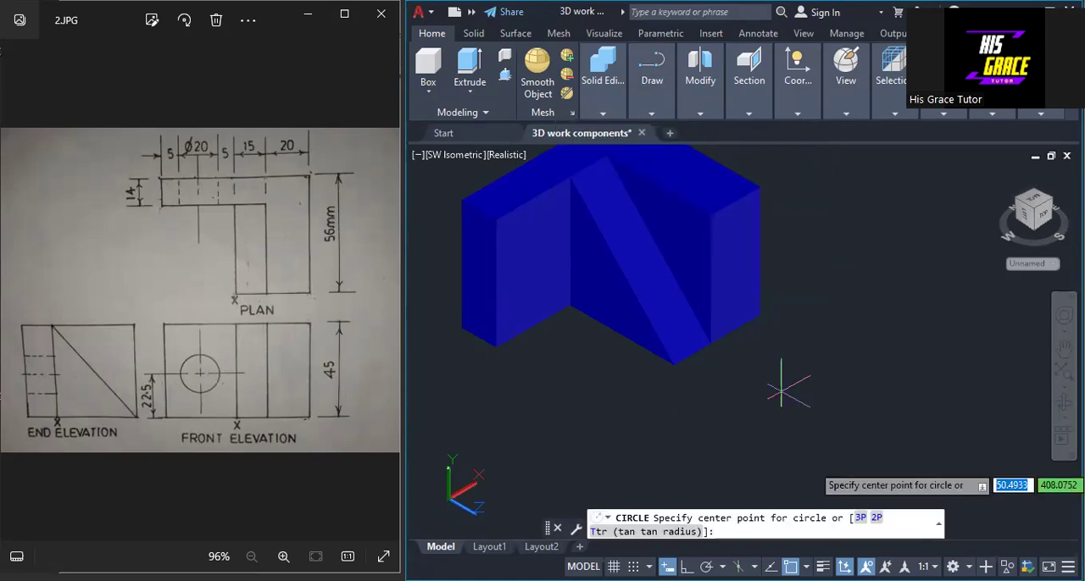
{"action": "left_click", "coordinate": [819, 437]}
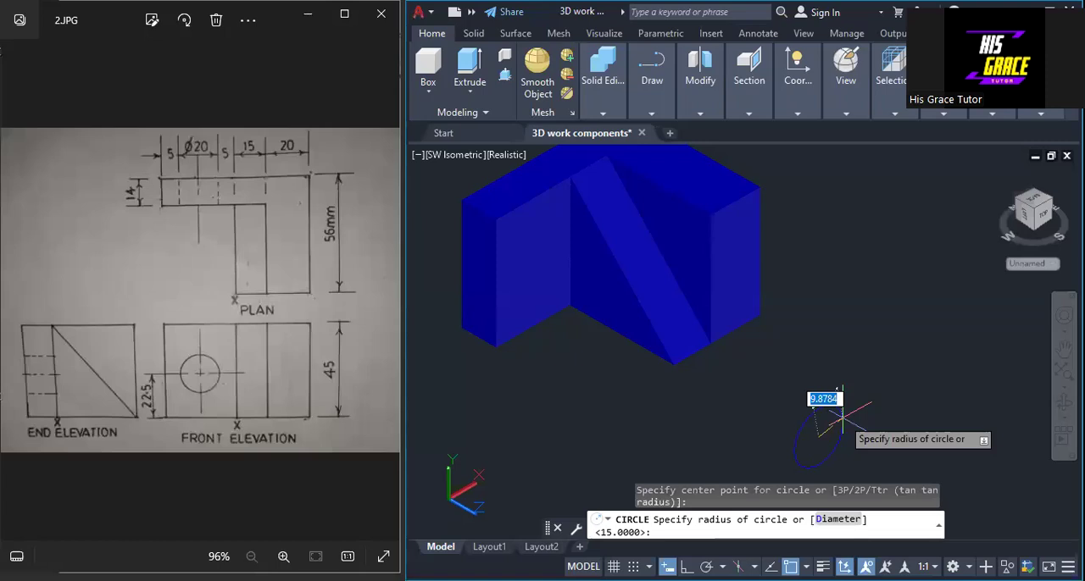
{"action": "type", "text": "10"}
{"action": "key", "text": "Return"}
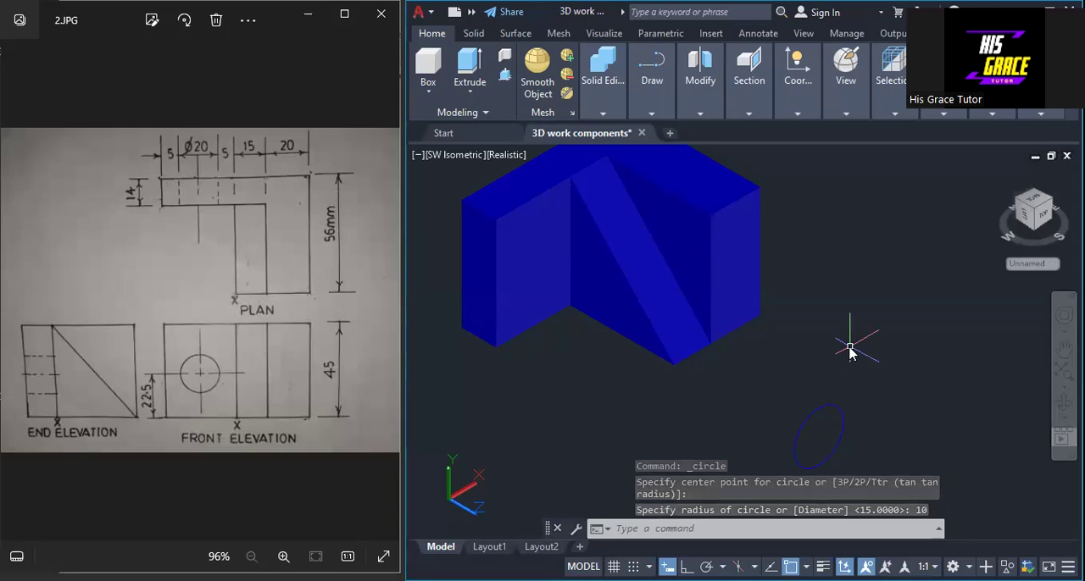
Step: Extrude the circle by 14 mm to form a cylinder
{"action": "type", "text": "EXT"}
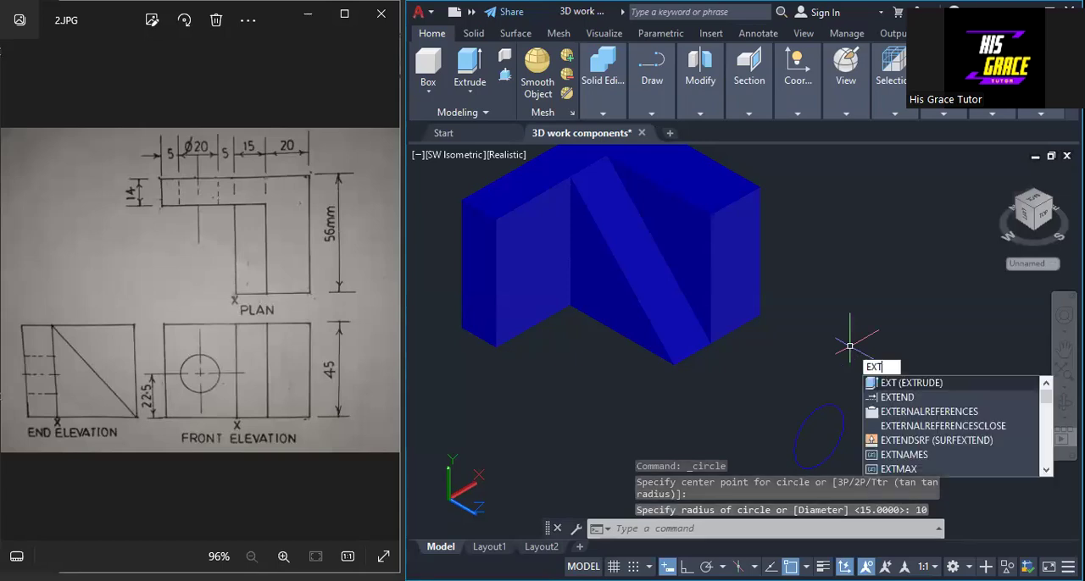
{"action": "key", "text": "Return"}
{"action": "left_click", "coordinate": [828, 407]}
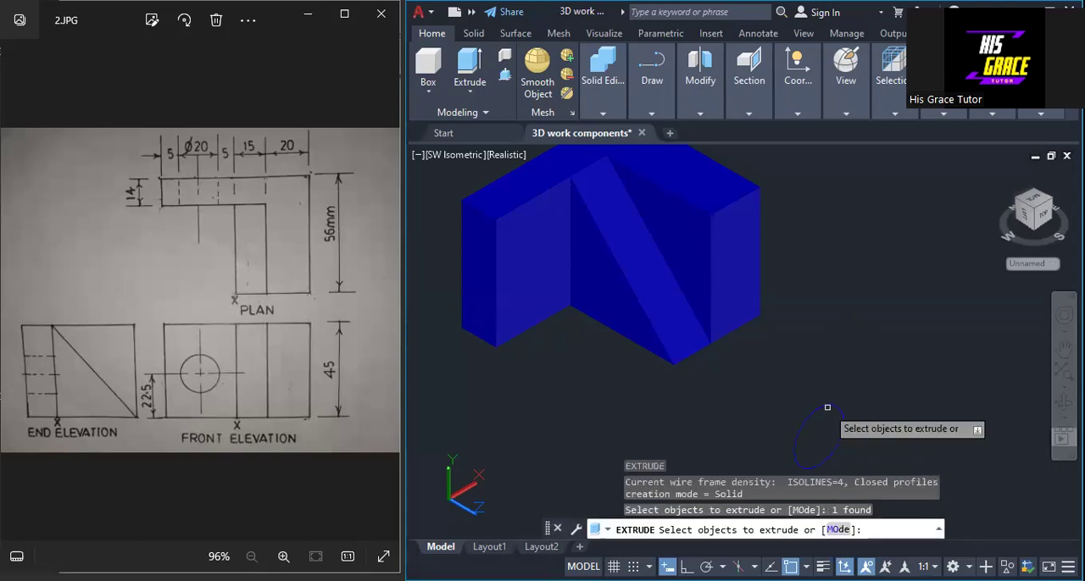
{"action": "key", "text": "Return"}
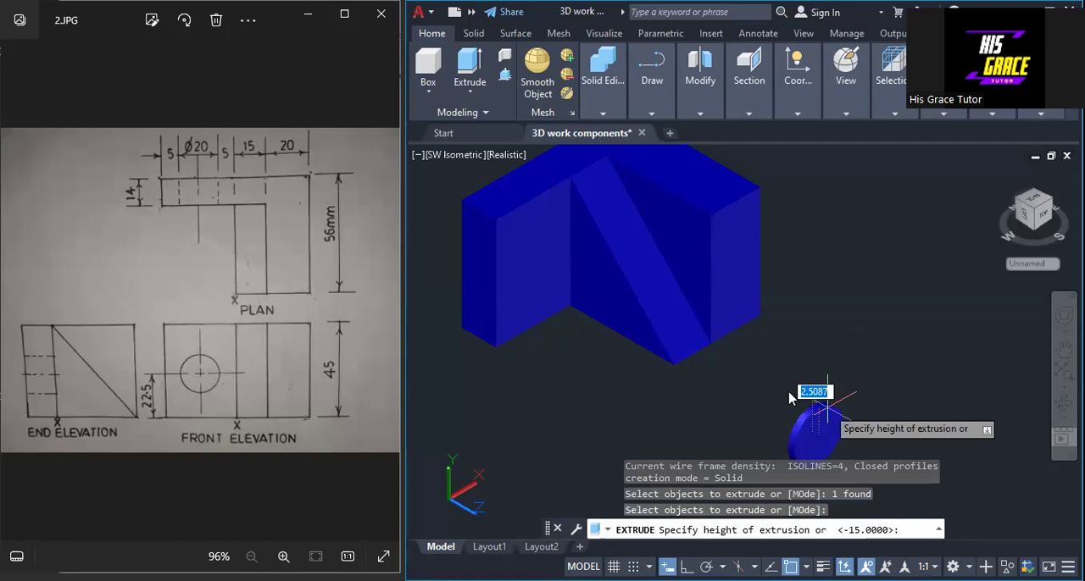
{"action": "type", "text": "14"}
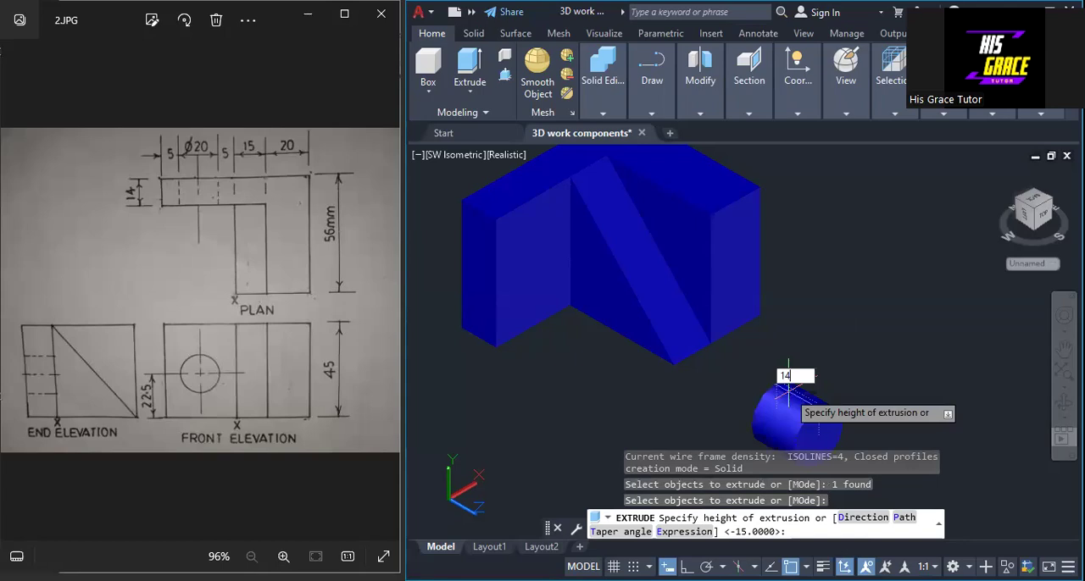
{"action": "key", "text": "Return"}
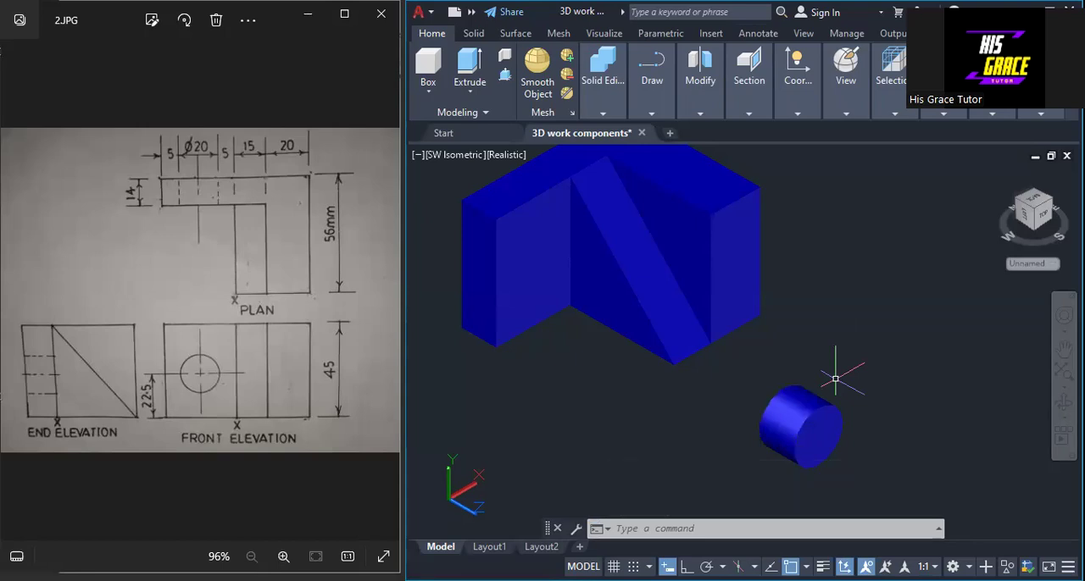
Step: Switch the visual style to 2D Wireframe
{"action": "left_click", "coordinate": [855, 95]}
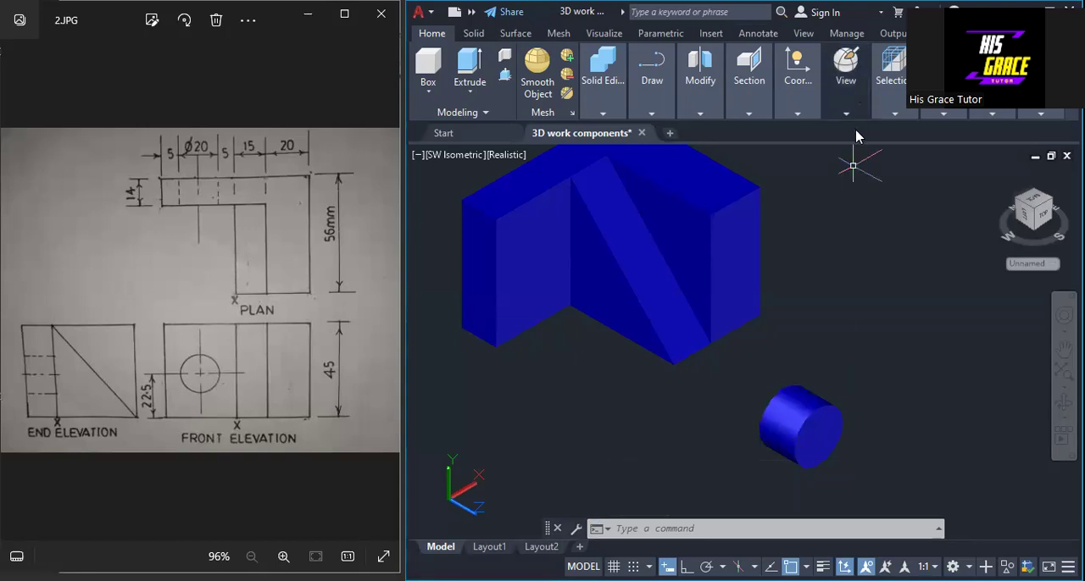
{"action": "left_click", "coordinate": [858, 131]}
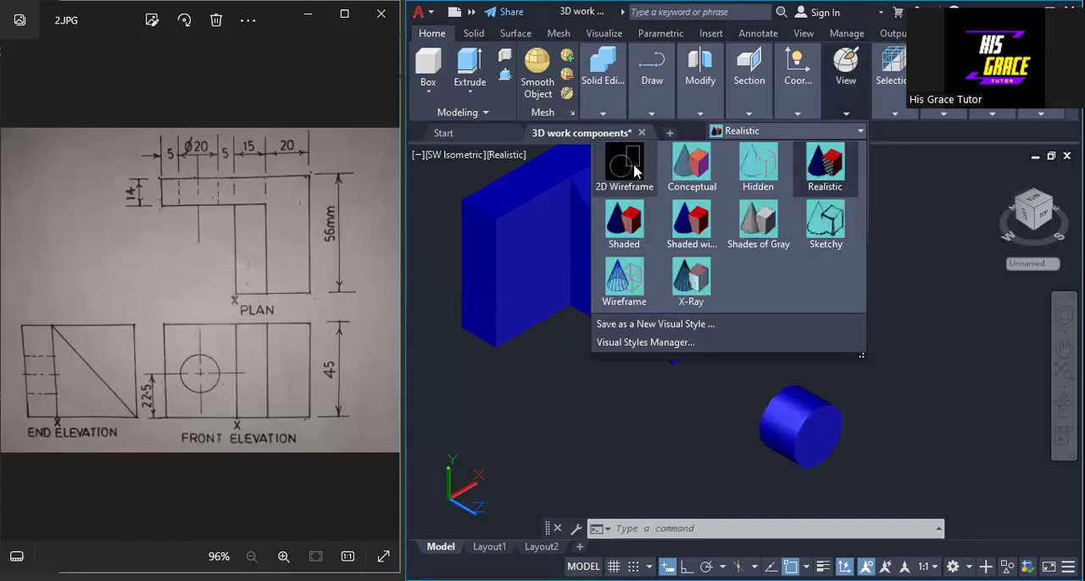
{"action": "left_click", "coordinate": [625, 165]}
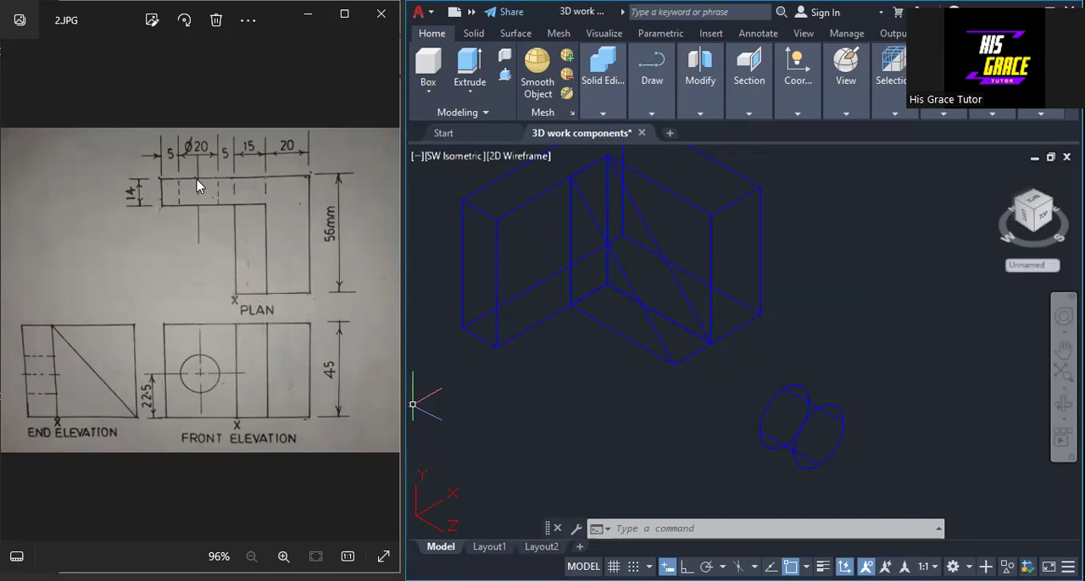
Step: Draw construction lines 22.5 mm up the short arm's outer front edge from its lower corner, then across to the inner corner edge's midpoint
{"action": "left_click", "coordinate": [658, 113]}
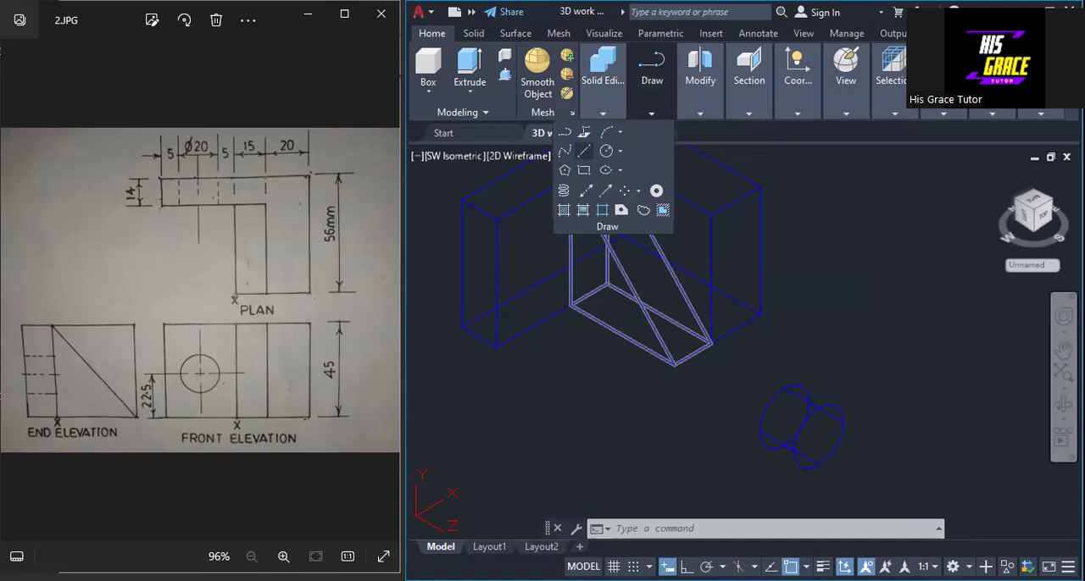
{"action": "left_click", "coordinate": [584, 151]}
{"action": "left_click", "coordinate": [496, 305]}
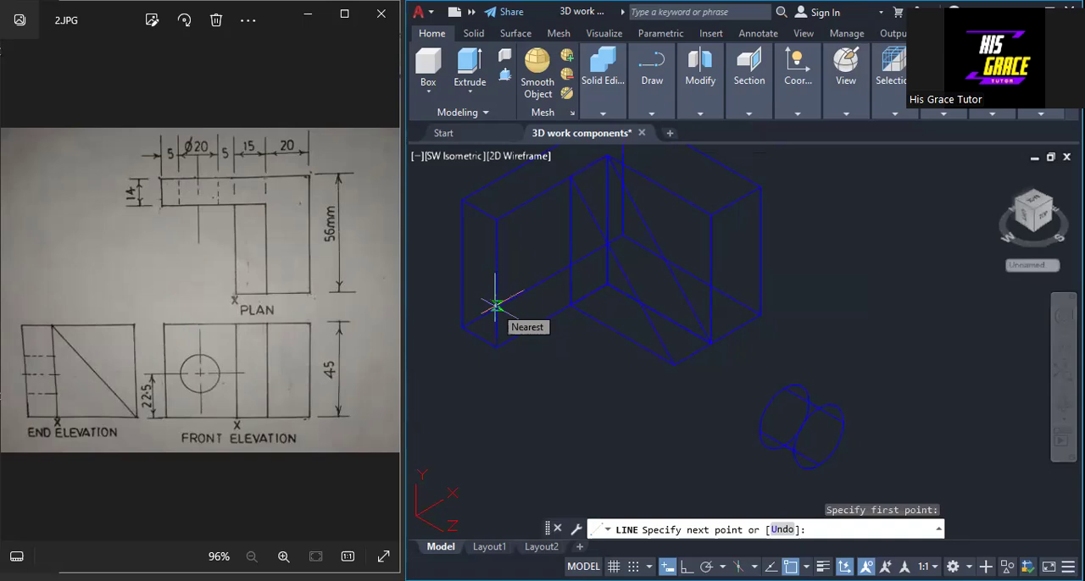
{"action": "type", "text": "22.5"}
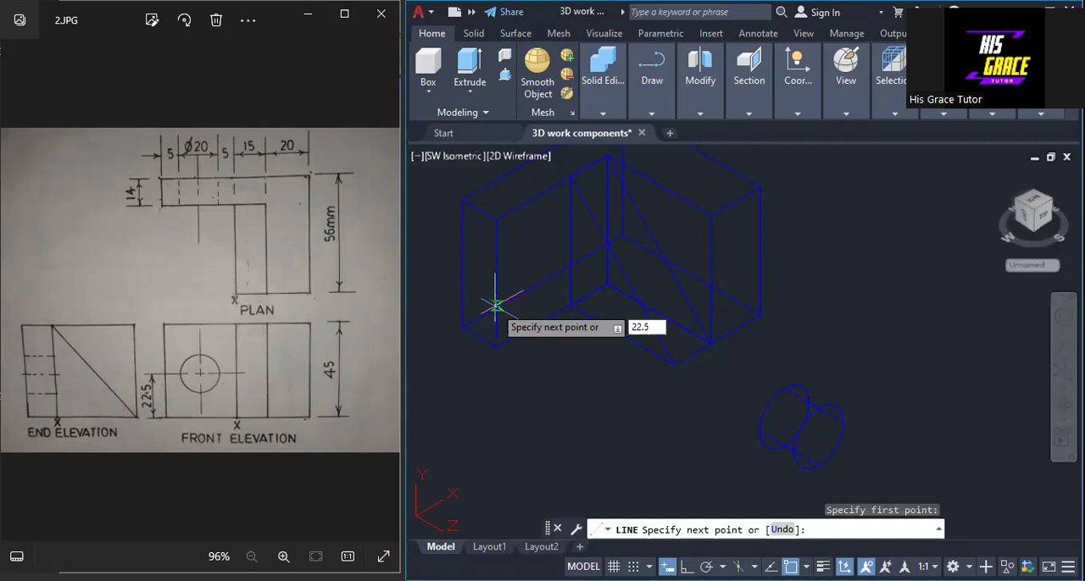
{"action": "key", "text": "Return"}
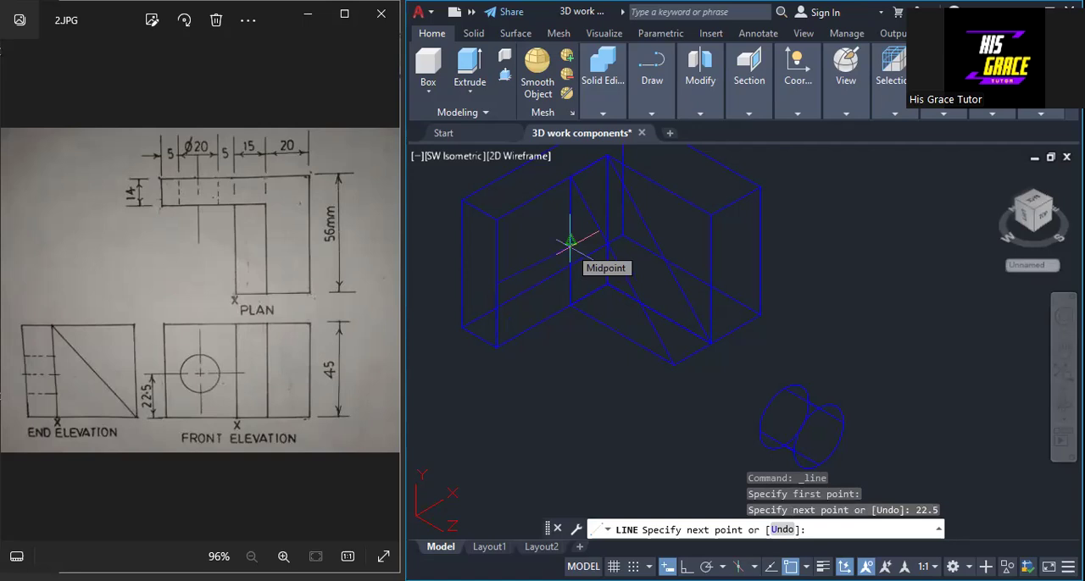
{"action": "left_click", "coordinate": [570, 242]}
{"action": "key", "text": "Escape"}
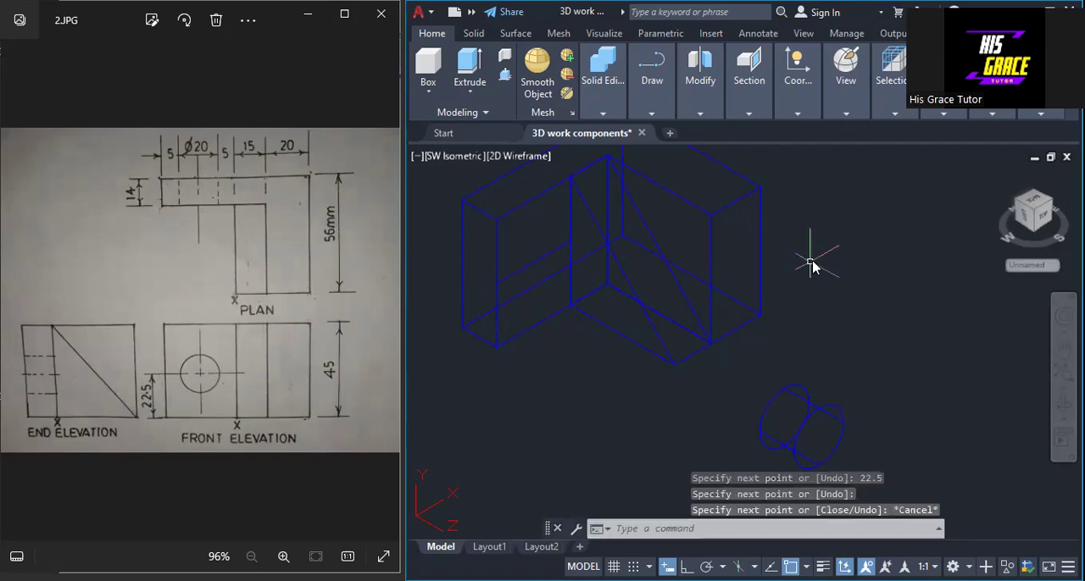
Step: Draw construction lines from the short arm's upper outer corner 15 mm along its top front edge, then straight down to the bottom edge
{"action": "right_click", "coordinate": [812, 266]}
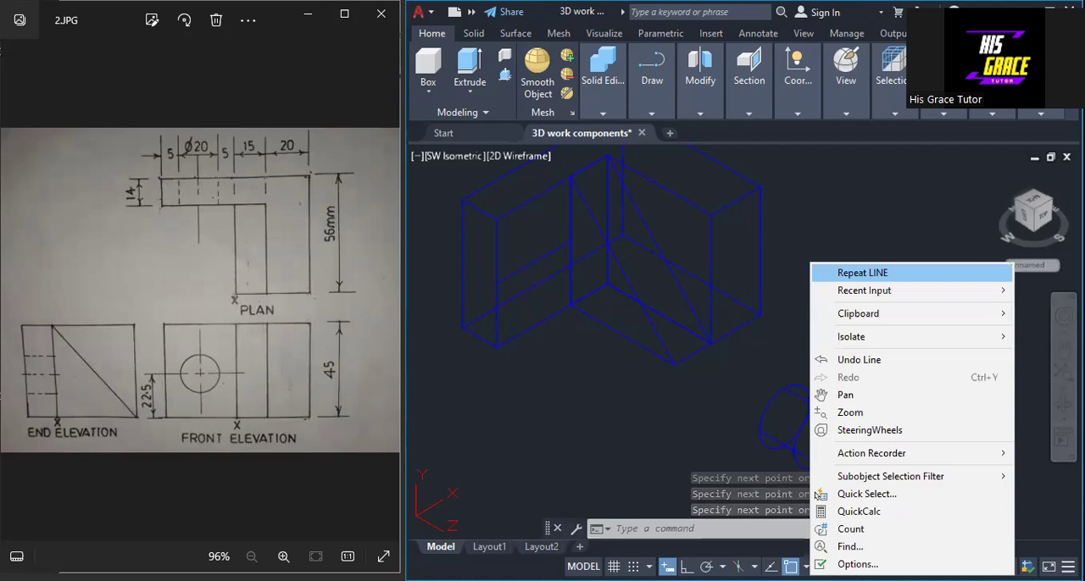
{"action": "left_click", "coordinate": [862, 272]}
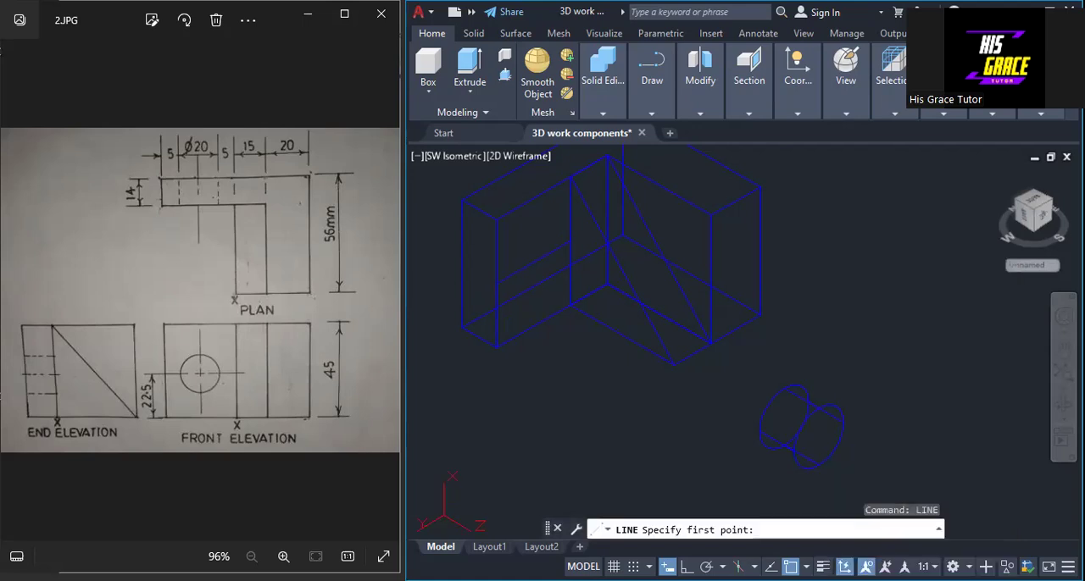
{"action": "left_click", "coordinate": [496, 219]}
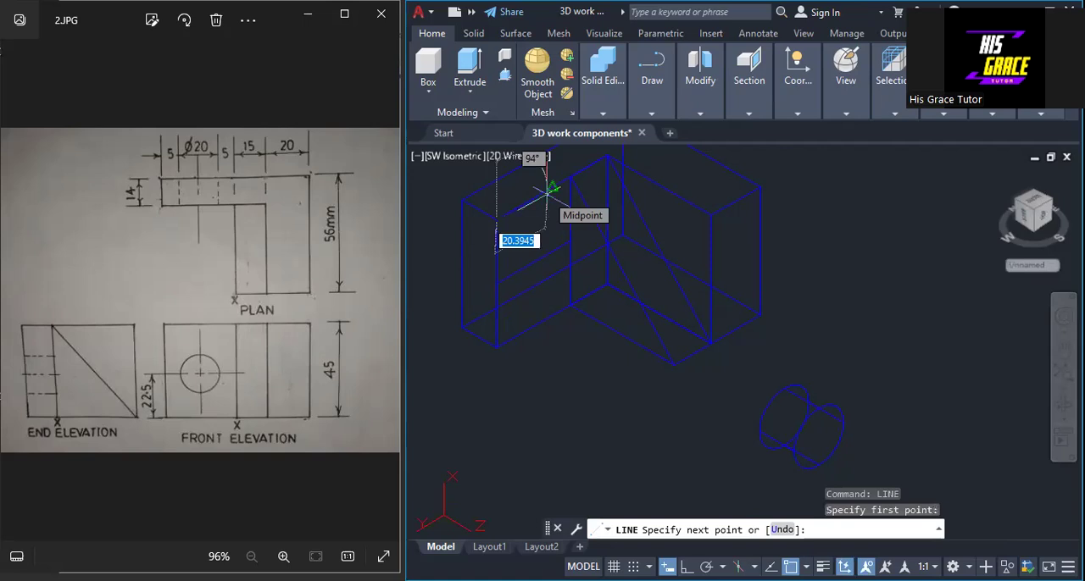
{"action": "type", "text": "15"}
{"action": "key", "text": "Return"}
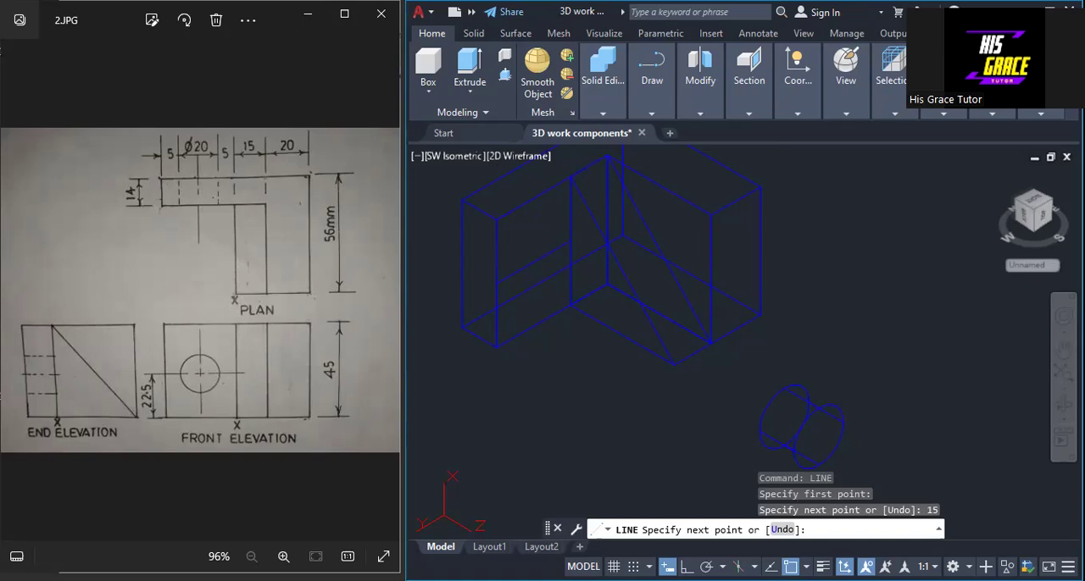
{"action": "left_click", "coordinate": [534, 200]}
{"action": "key", "text": "Return"}
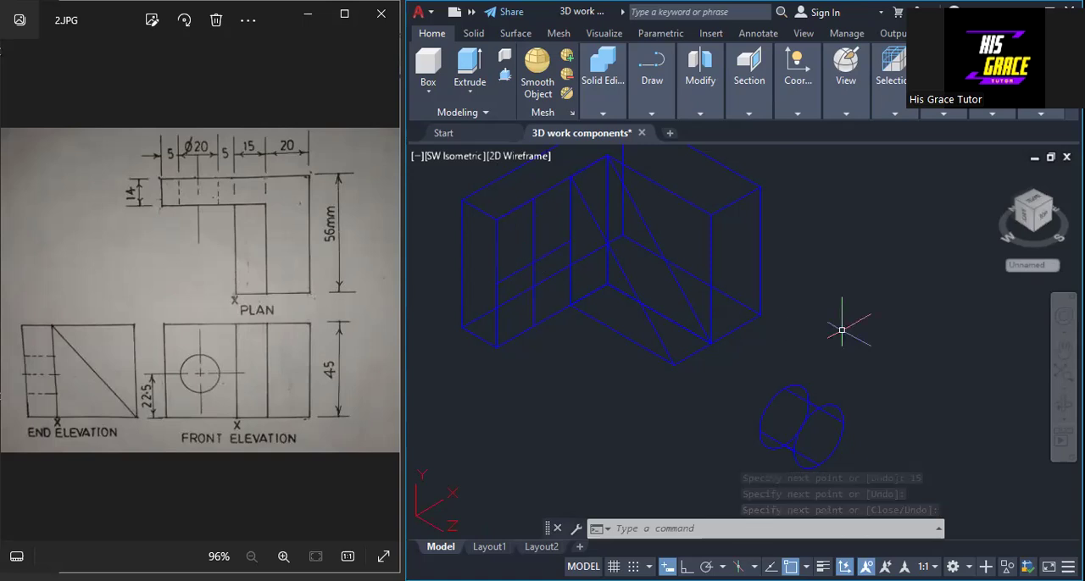
Step: Move the cylinder by its front face centre to the intersection of the construction lines on the short arm's face
{"action": "type", "text": "MOVe"}
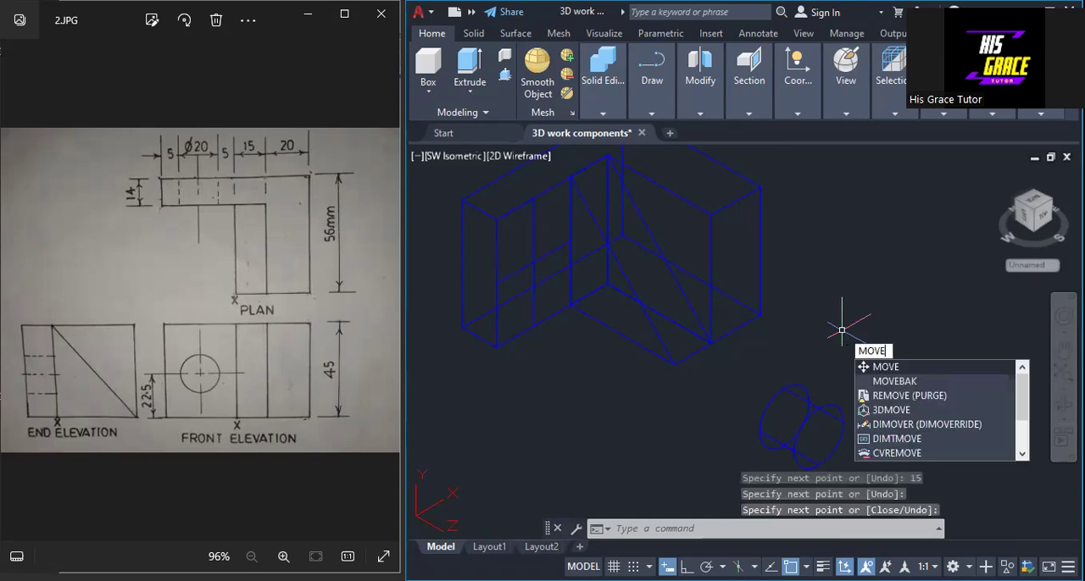
{"action": "key", "text": "Return"}
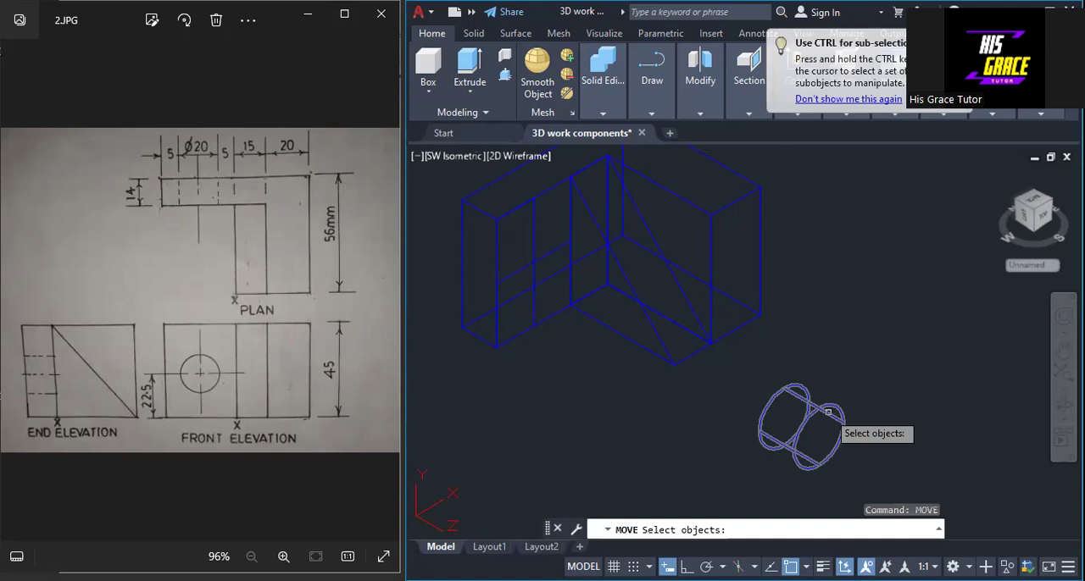
{"action": "left_click", "coordinate": [828, 412]}
{"action": "left_click", "coordinate": [817, 413]}
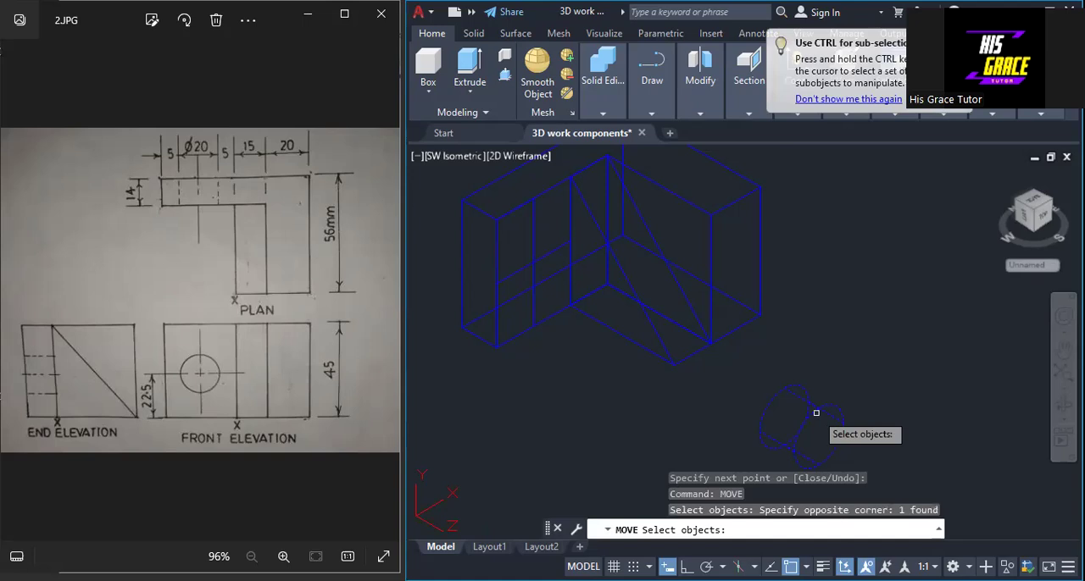
{"action": "key", "text": "Return"}
{"action": "left_click", "coordinate": [818, 435]}
{"action": "left_click", "coordinate": [536, 264]}
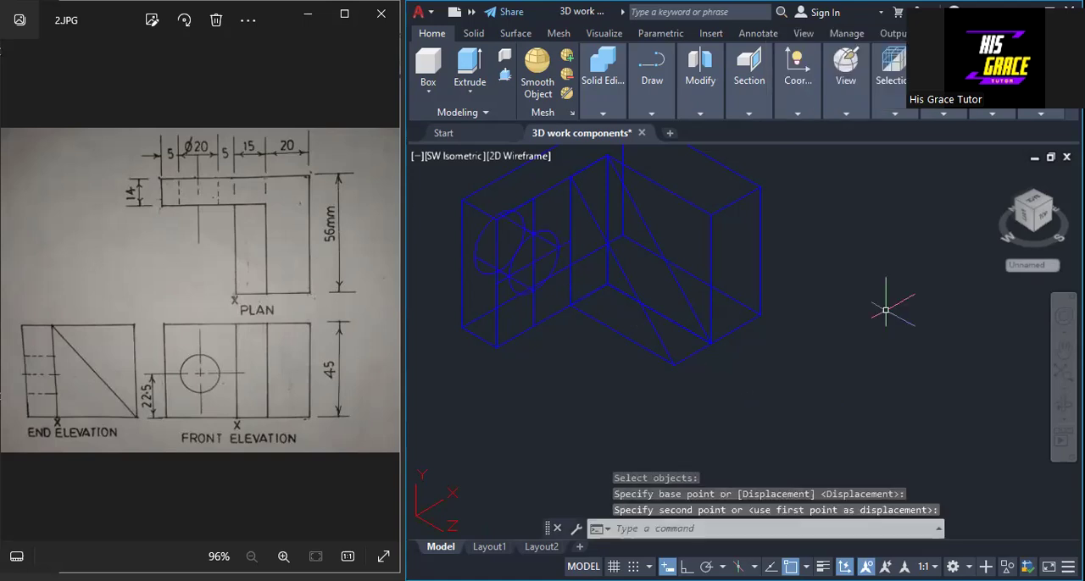
Step: Delete the construction lines on the short arm's face
{"action": "left_click", "coordinate": [532, 271]}
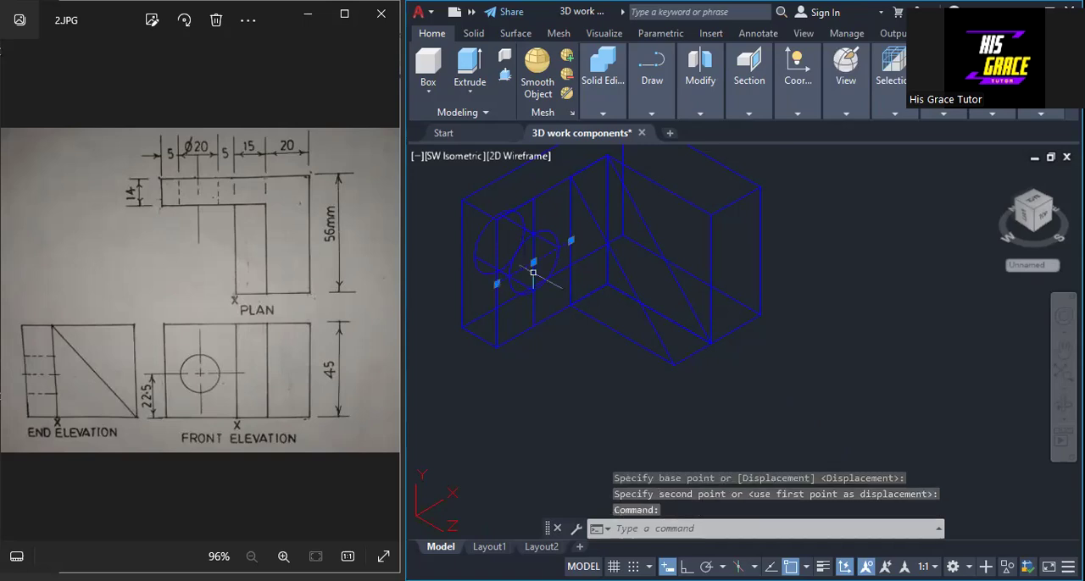
{"action": "left_click", "coordinate": [521, 244]}
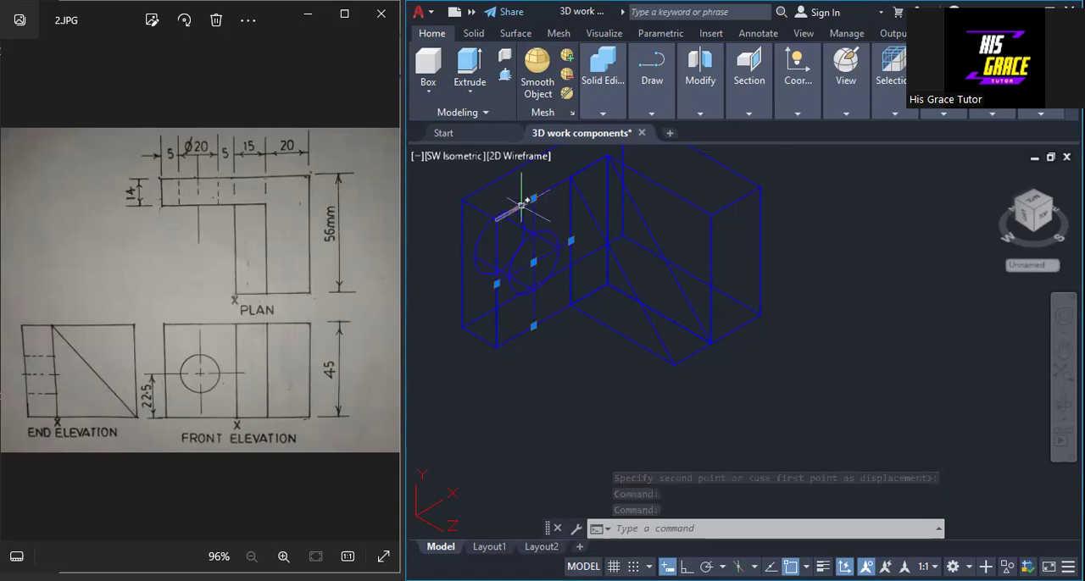
{"action": "left_click", "coordinate": [497, 330]}
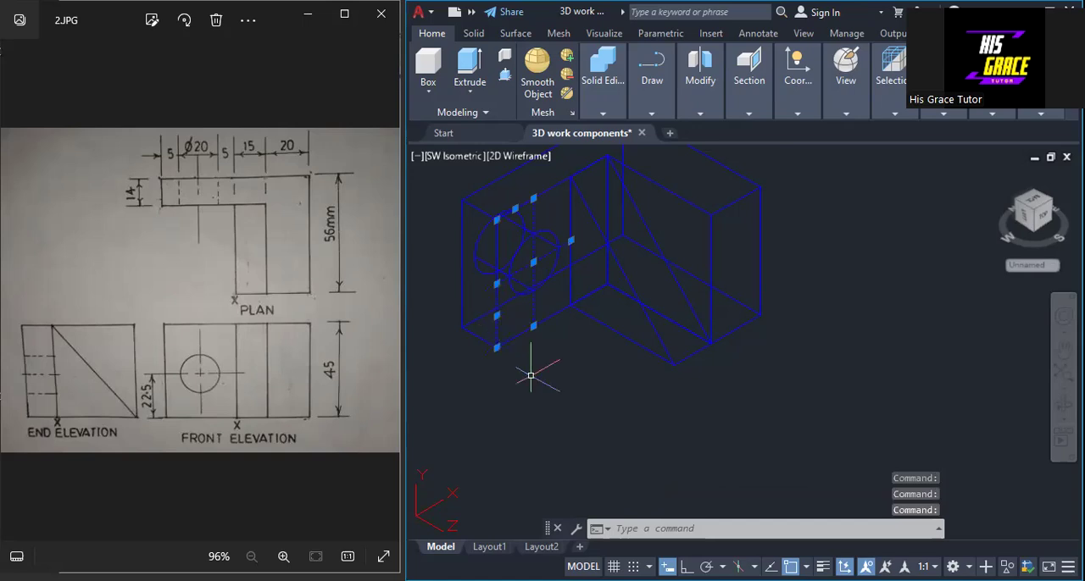
{"action": "key", "text": "Delete"}
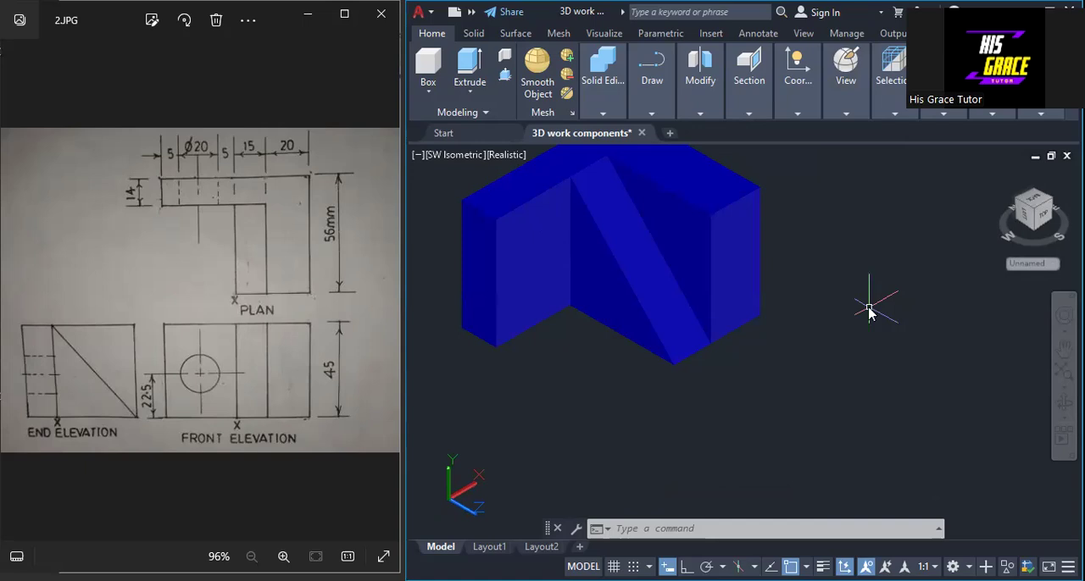
Step: Subtract the cylinder from the L-shaped solid to cut the through hole in the short arm
{"action": "type", "text": "SU"}
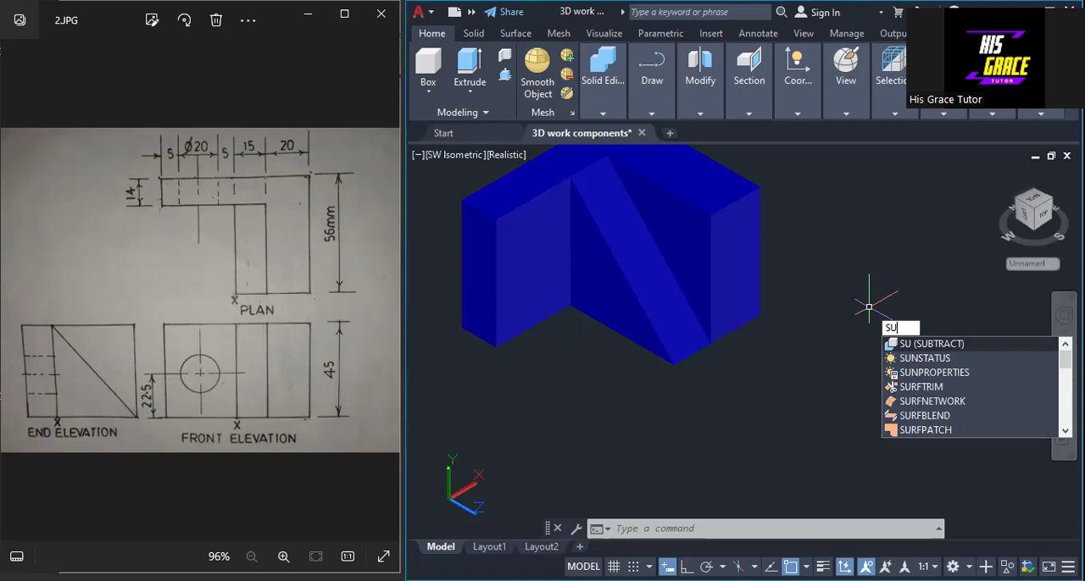
{"action": "key", "text": "Return"}
{"action": "left_click", "coordinate": [539, 248]}
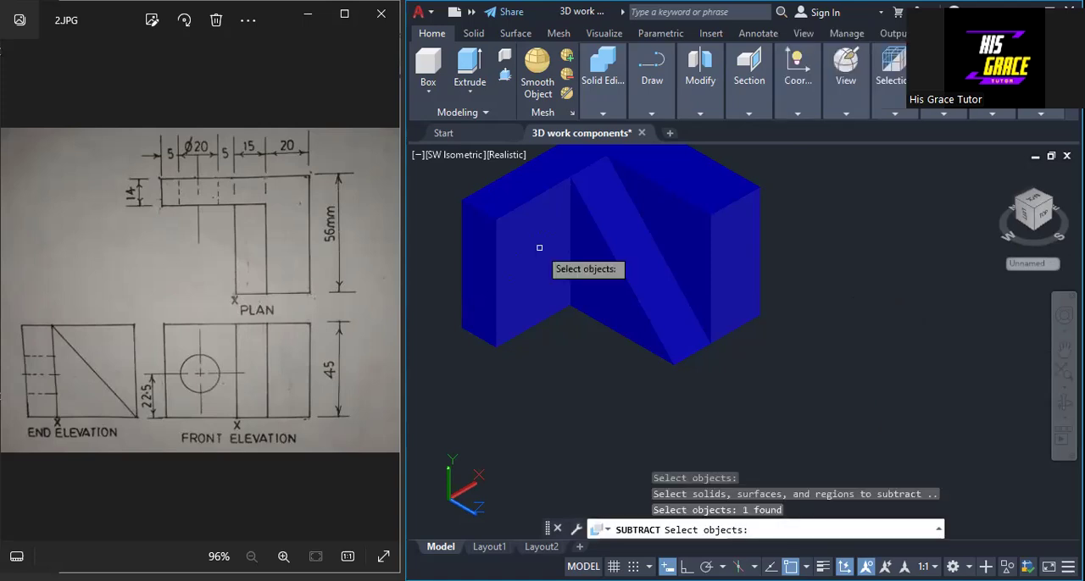
{"action": "key", "text": "Return"}
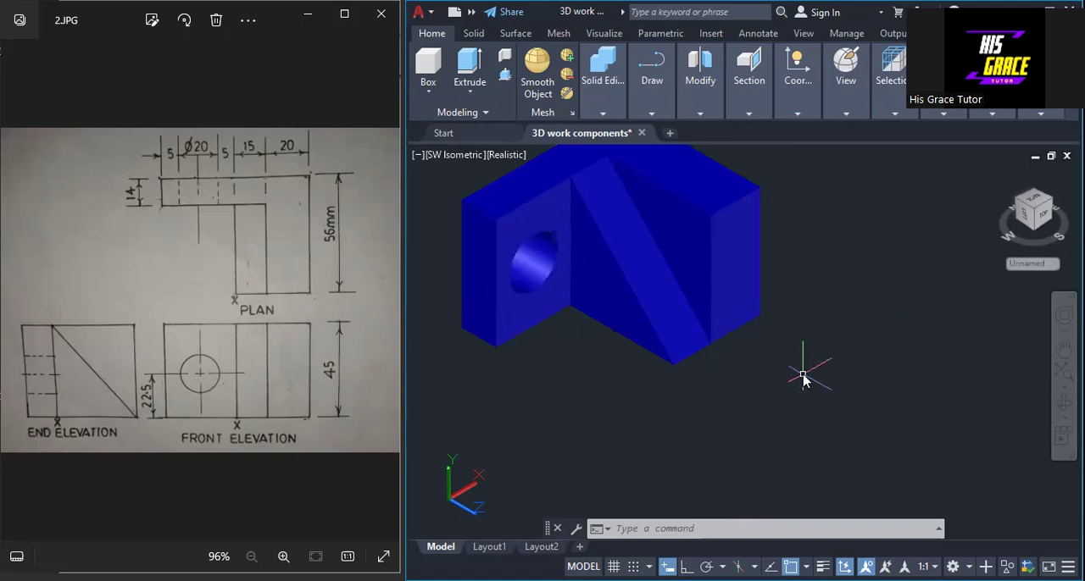
Step: Union the L-shaped solid with the triangular rib into a single solid
{"action": "type", "text": "UNI"}
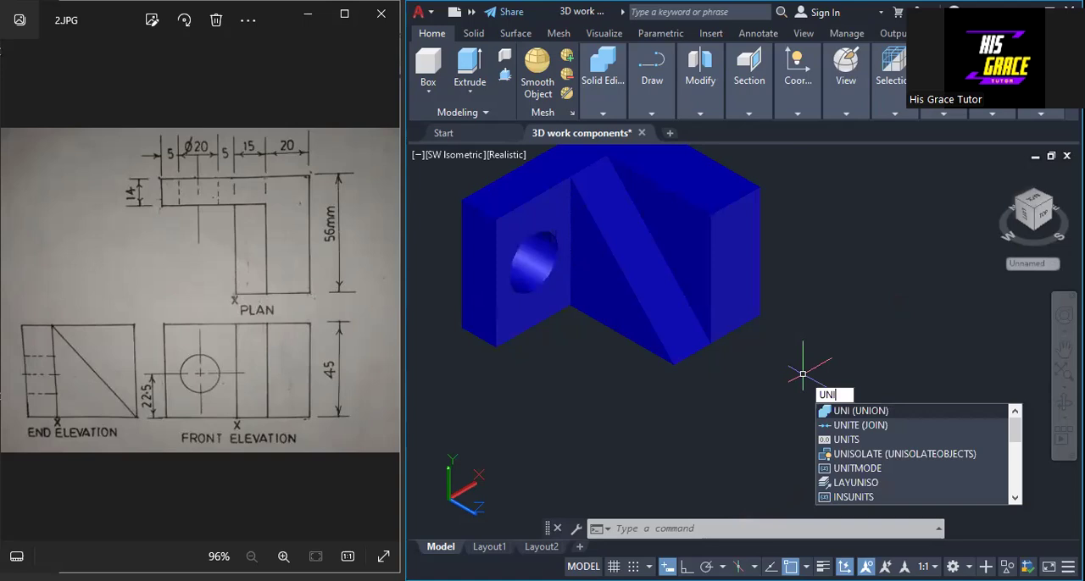
{"action": "key", "text": "Return"}
{"action": "left_click", "coordinate": [734, 274]}
{"action": "left_click", "coordinate": [663, 312]}
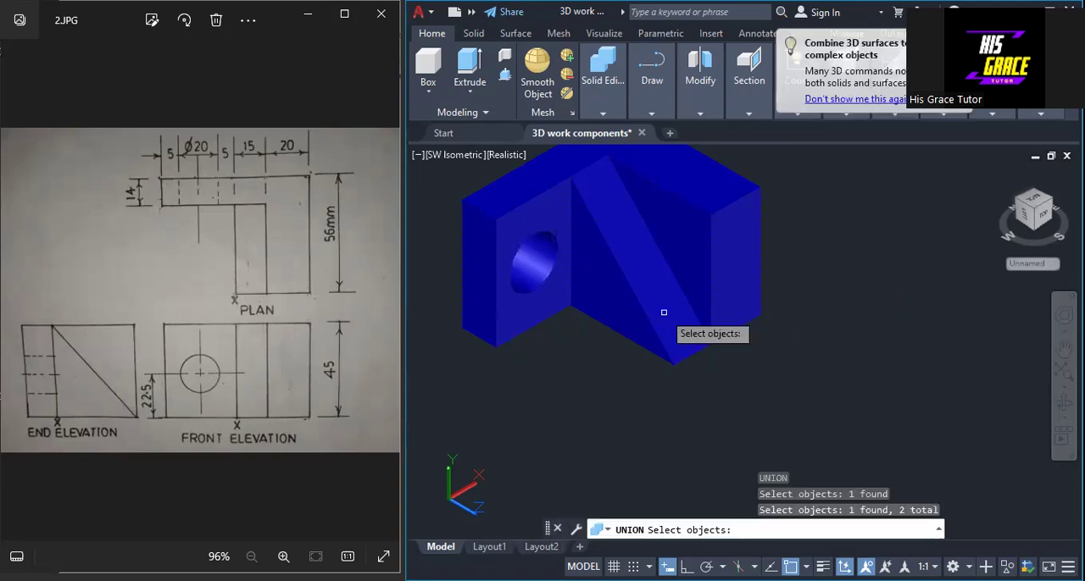
{"action": "key", "text": "Return"}
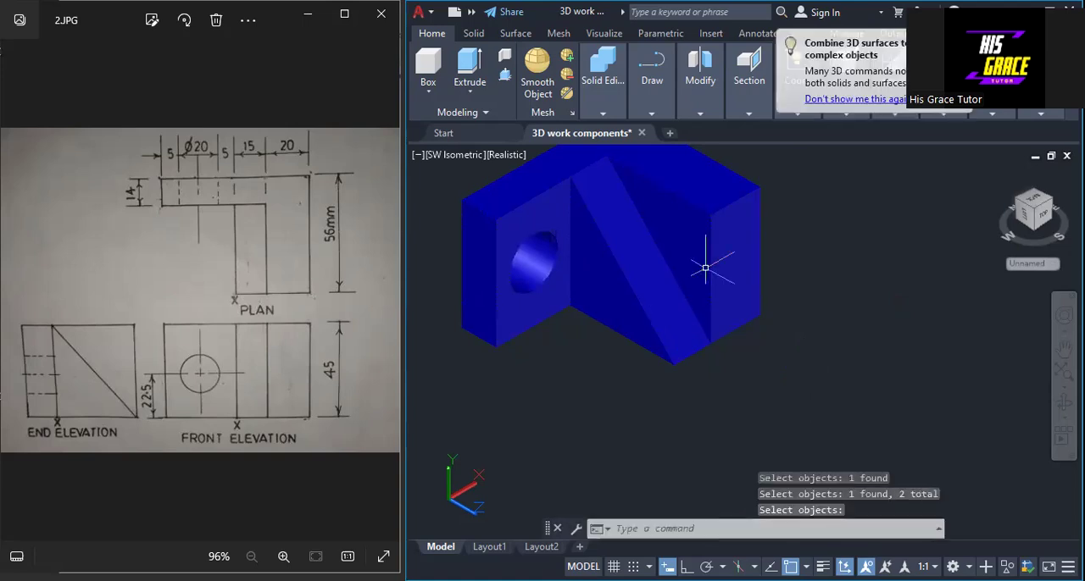
{"action": "middle_click_drag", "start_coordinate": [816, 276], "coordinate": [833, 361]}
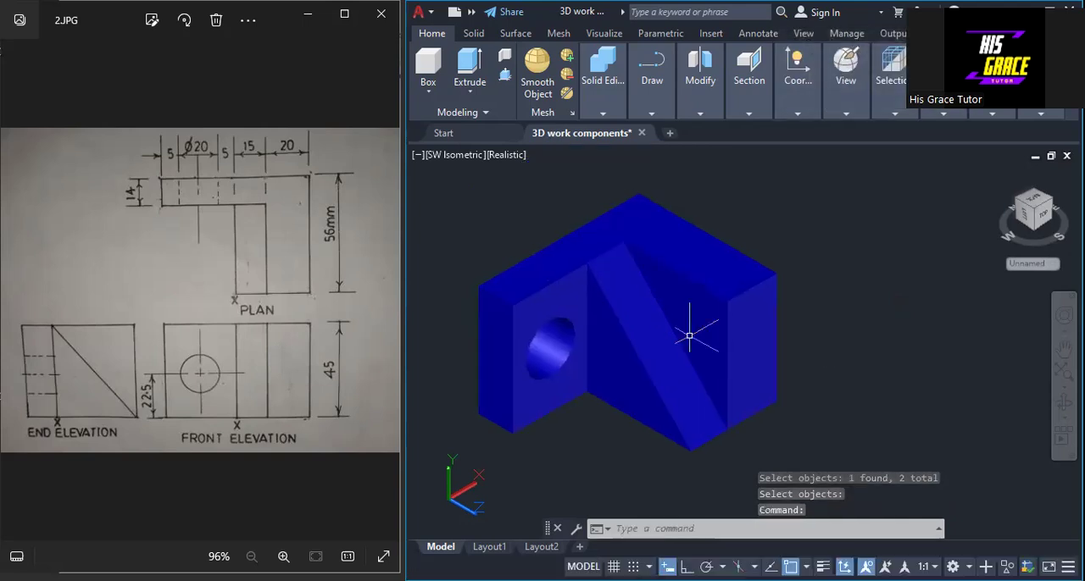
{"action": "mouse_move", "coordinate": [675, 291]}
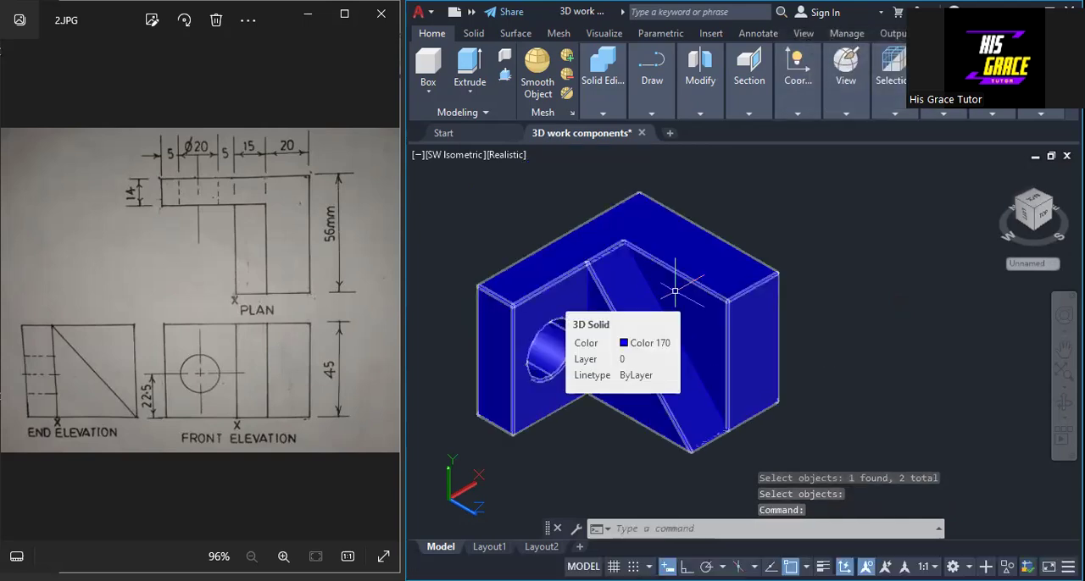